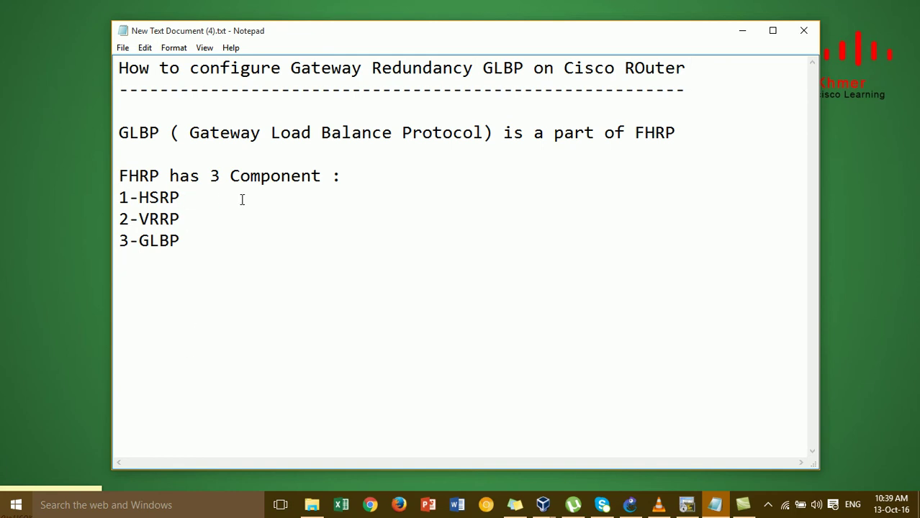
Step: Add the note "( Cicso Propriatary protocol)" after HSRP in the FHRP component list
left_click(191, 197)
left_click(191, 218)
left_click(193, 240)
left_click(190, 201)
type("( Cicso Propriat")
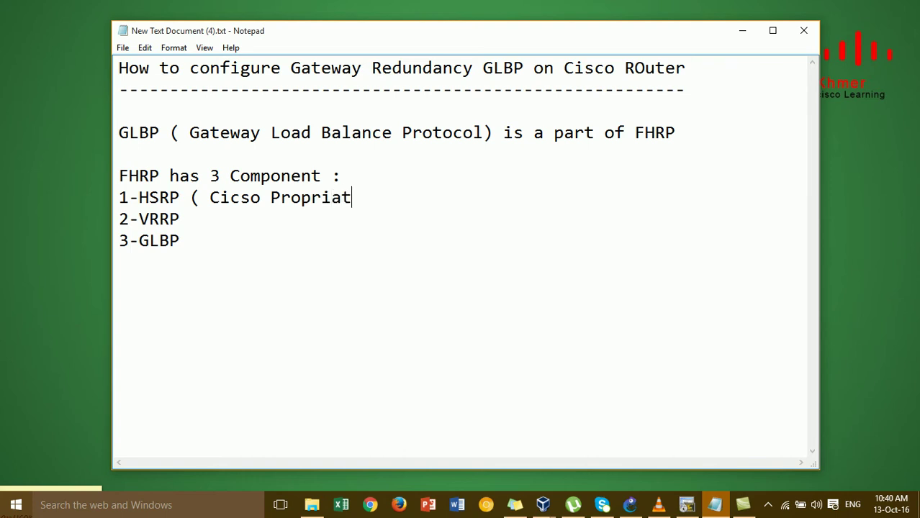
type("ary proto")
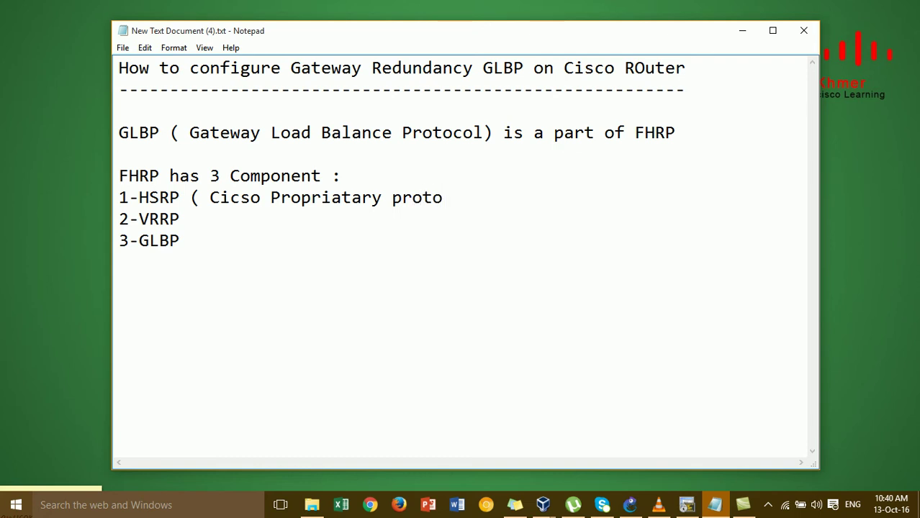
type("col)")
Step: Copy the HSRP line's parenthesised note to the end of the 3-GLBP line
left_click_drag(506, 195, 190, 197)
key("ctrl+c")
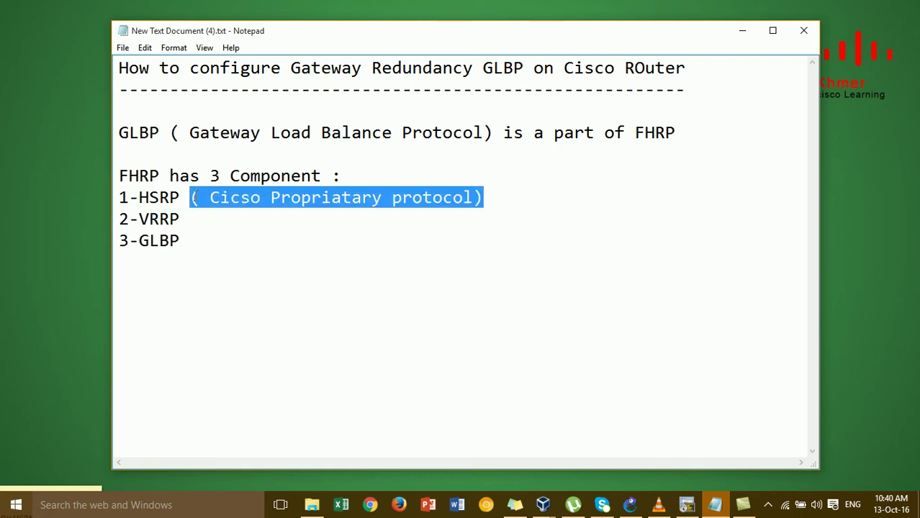
left_click(194, 238)
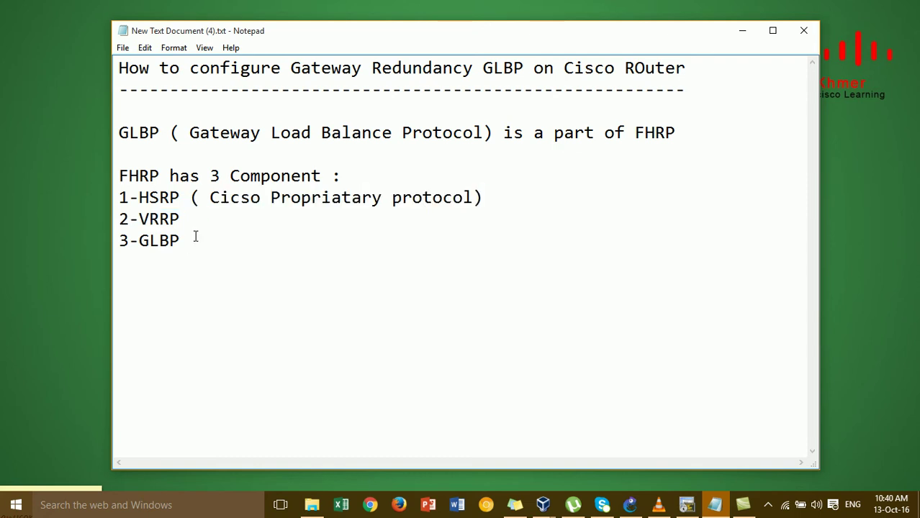
key("ctrl+v")
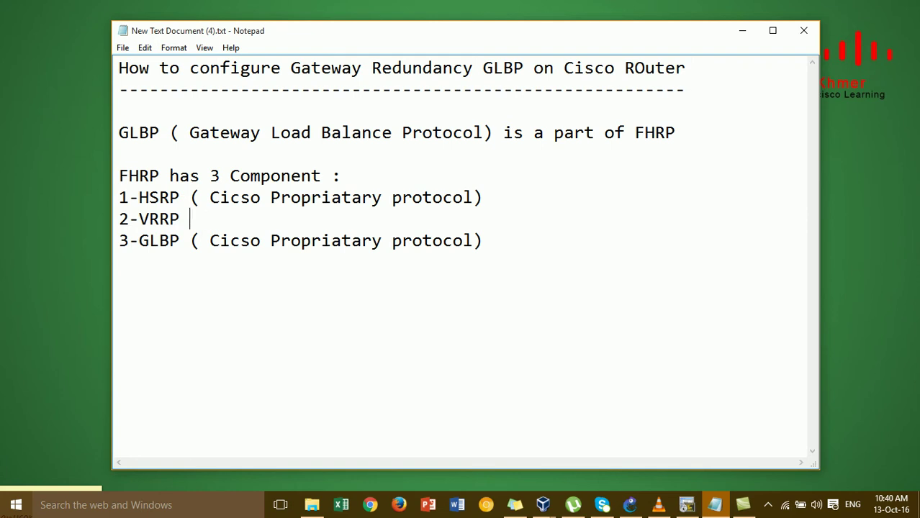
Step: Add the note "( Open Device Protocol)" after VRRP in the component list
type("( Open Devivi")
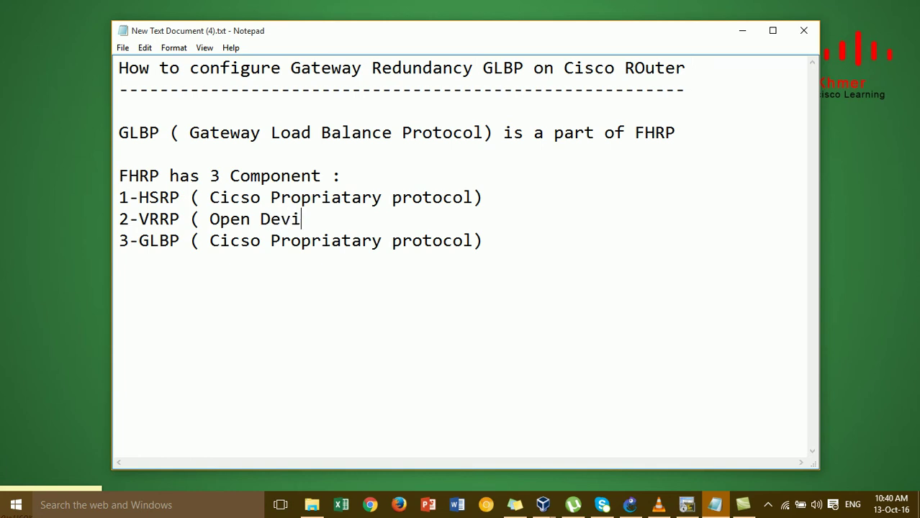
type("ce Prot")
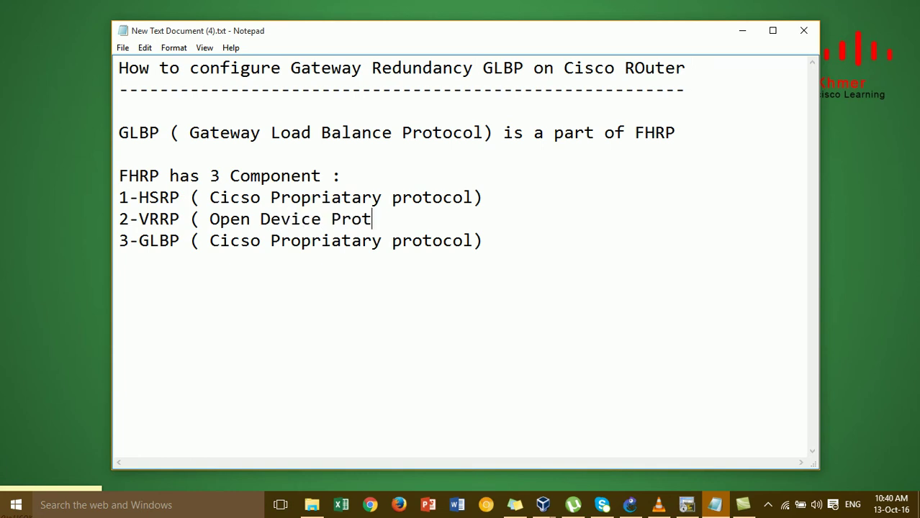
type("ocol)")
left_click(250, 261)
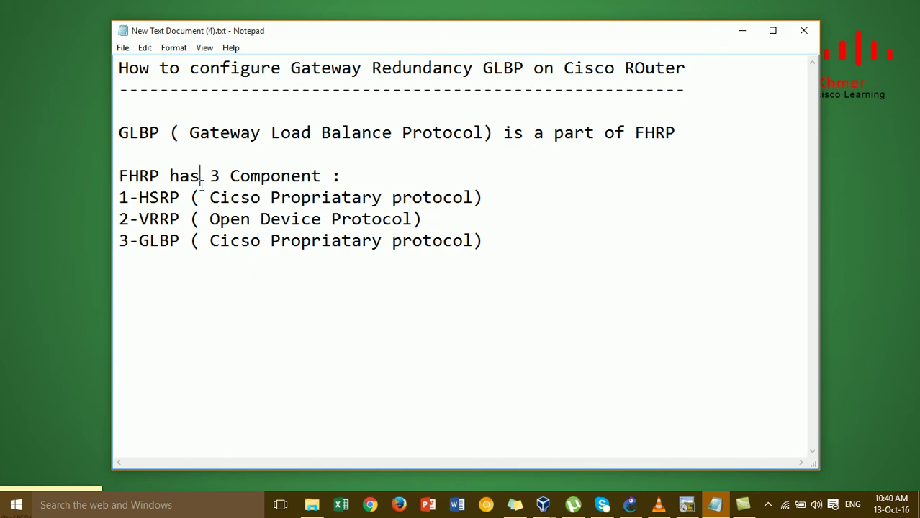
left_click(239, 219)
left_click(468, 178)
left_click(633, 155)
left_click(712, 199)
Step: Switch to GNS3 and examine the topology around the two gateway routers and the winxp-client-01 host
left_click(749, 36)
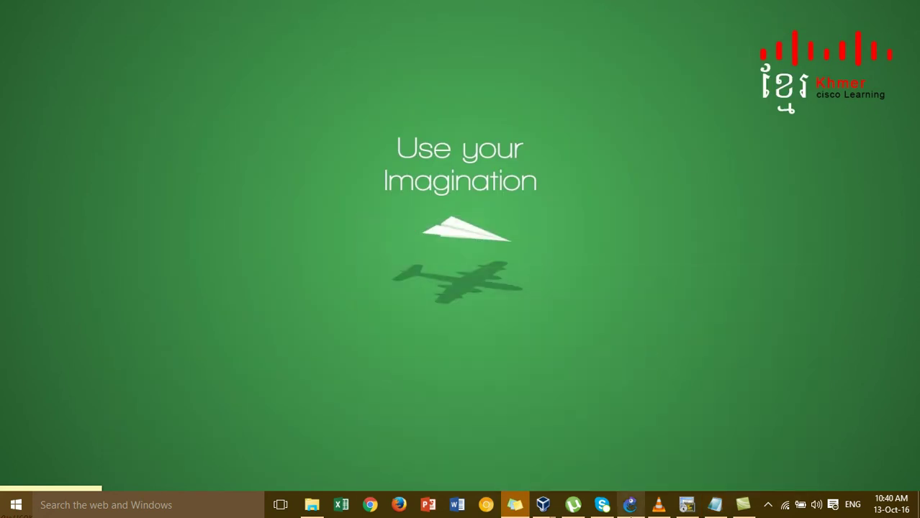
left_click(631, 506)
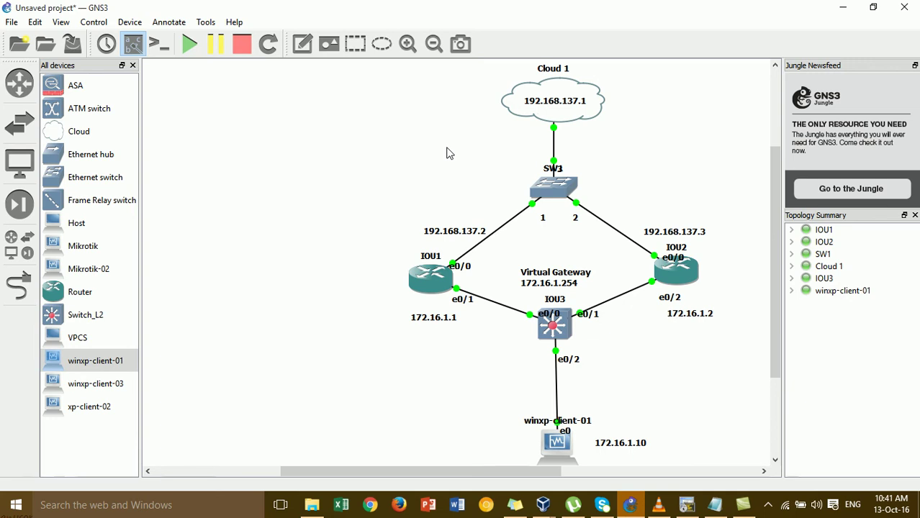
left_click_drag(401, 185, 469, 311)
left_click_drag(392, 201, 455, 321)
left_click_drag(646, 199, 749, 381)
left_click(444, 188)
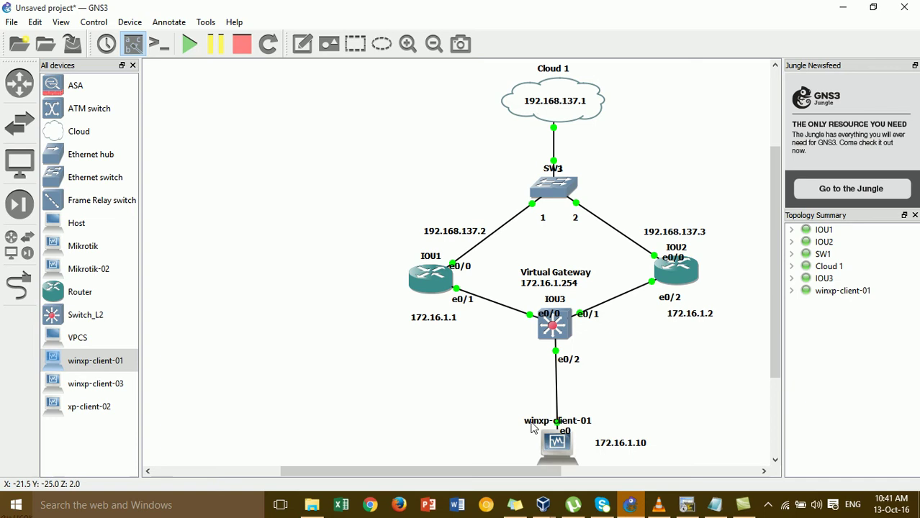
left_click_drag(473, 404, 674, 463)
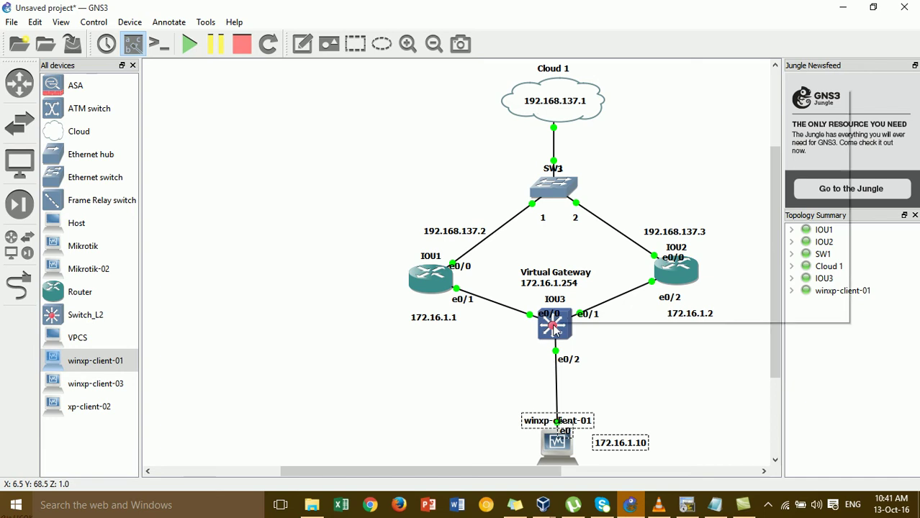
left_click(448, 408)
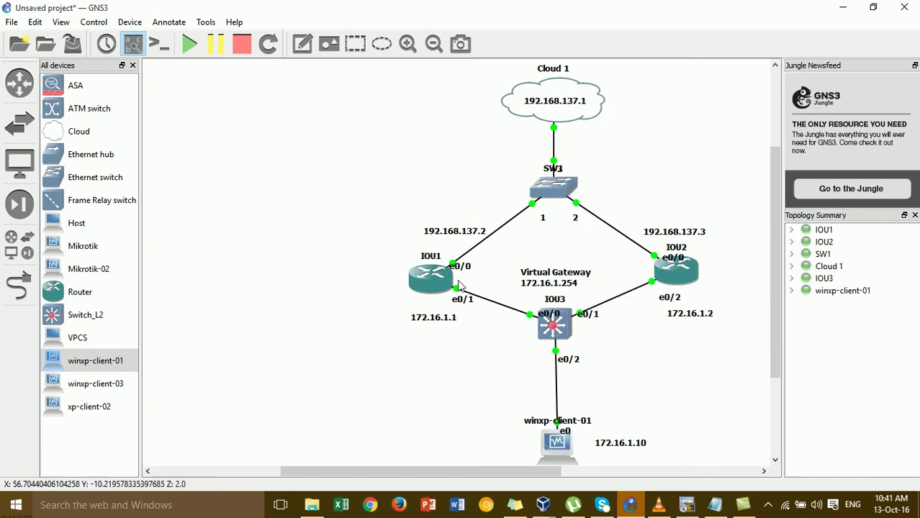
Step: Nudge Cloud 1 slightly upward above switch SW1
mouse_move(500, 89)
left_mouse_down()
mouse_move(583, 74)
mouse_move(494, 81)
mouse_move(502, 80)
left_mouse_up()
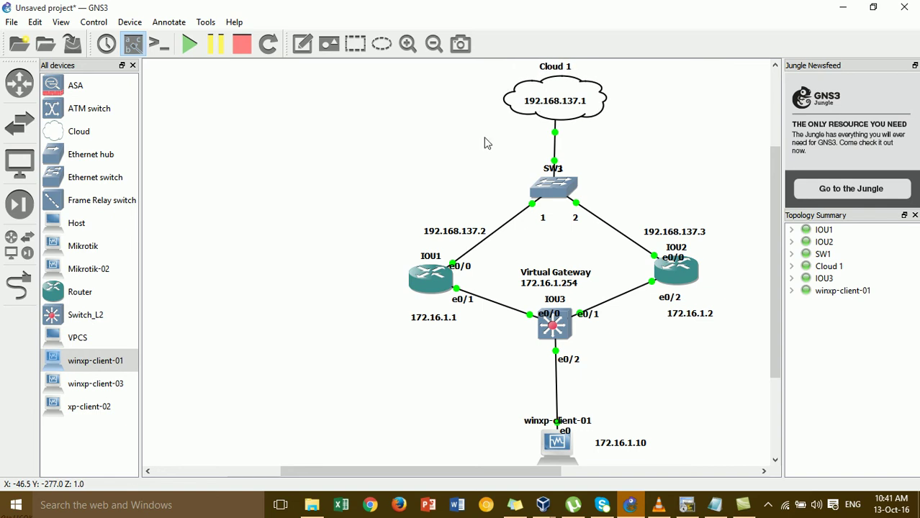
left_click_drag(502, 469, 476, 471)
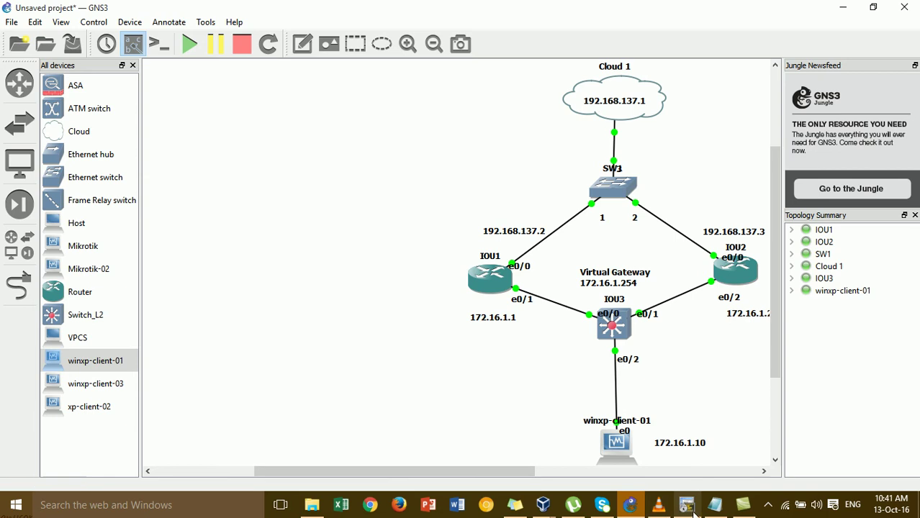
Step: Copy the title line "How to configure Gateway Redundancy GLBP on Cisco ROuter" from the Notepad document and return to GNS3
left_click(715, 505)
left_click_drag(693, 71, 95, 64)
key("ctrl+c")
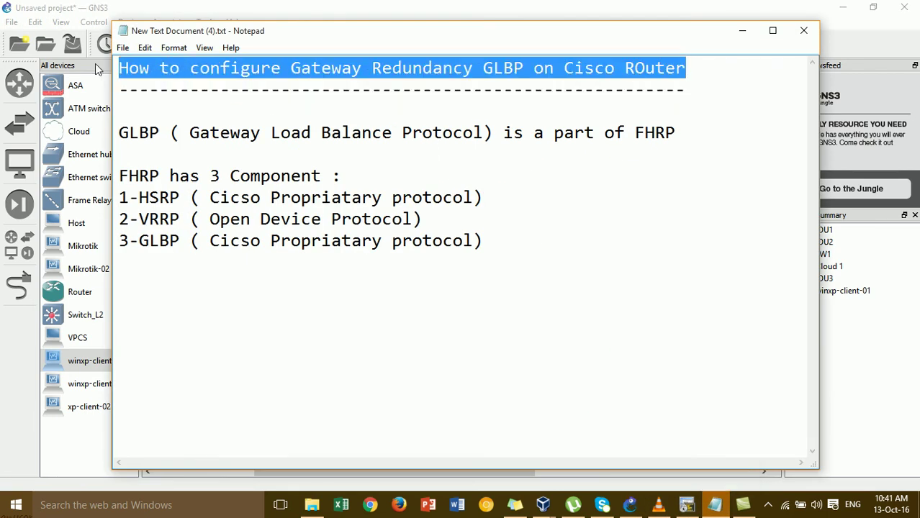
left_click(742, 30)
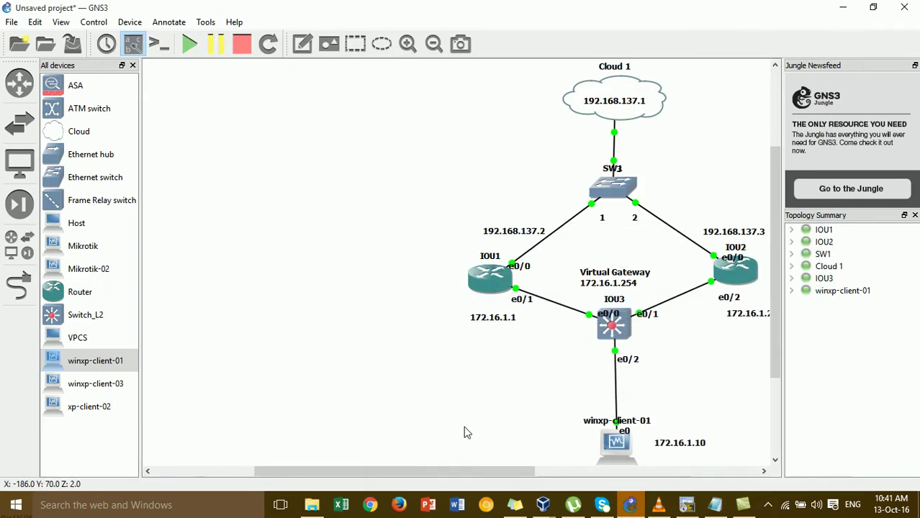
Step: Add a note with the copied title in the empty canvas area to the left of the topology
left_click_drag(463, 475, 422, 474)
left_click(302, 44)
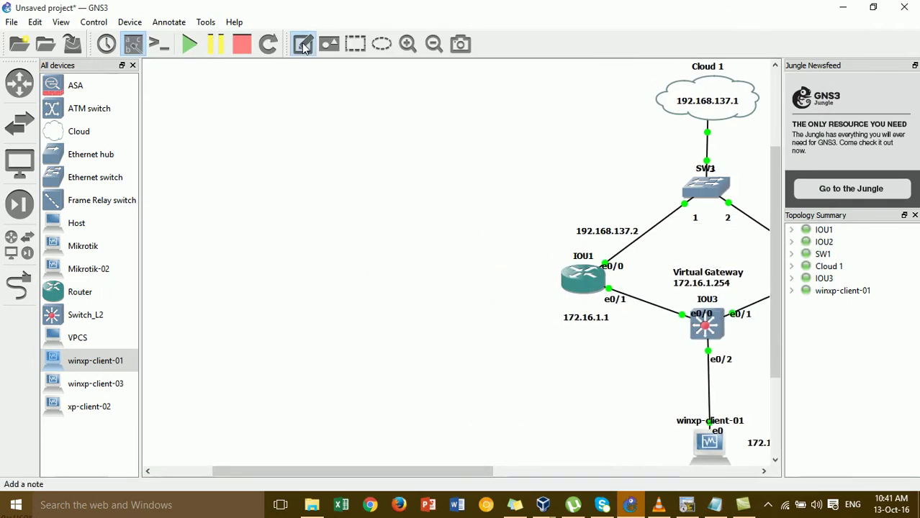
left_click(164, 162)
key("ctrl+v")
left_click(267, 186)
left_click_drag(249, 167, 259, 160)
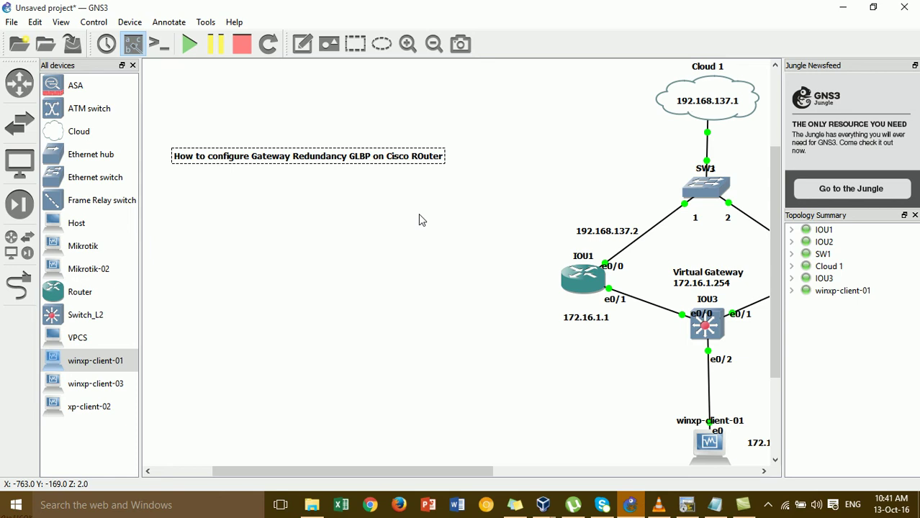
Step: Add the note "AVG" and position it just left of router IOU1
left_click_drag(465, 471, 514, 477)
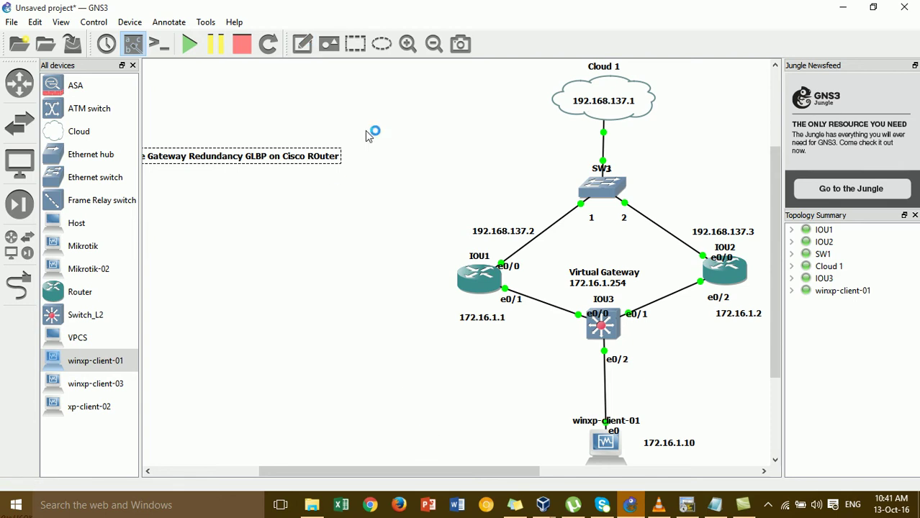
left_click(302, 45)
left_click(394, 277)
type("AVG")
left_click(481, 318)
left_click_drag(395, 281, 408, 276)
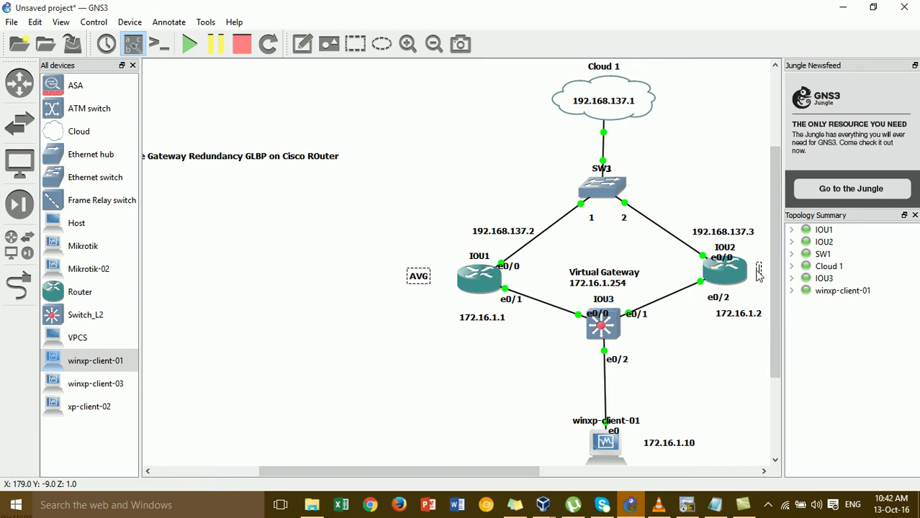
Step: Label router IOU2 with the note "AVF(Active Virtual Forwarder)" on its right side
left_click_drag(514, 470, 541, 478)
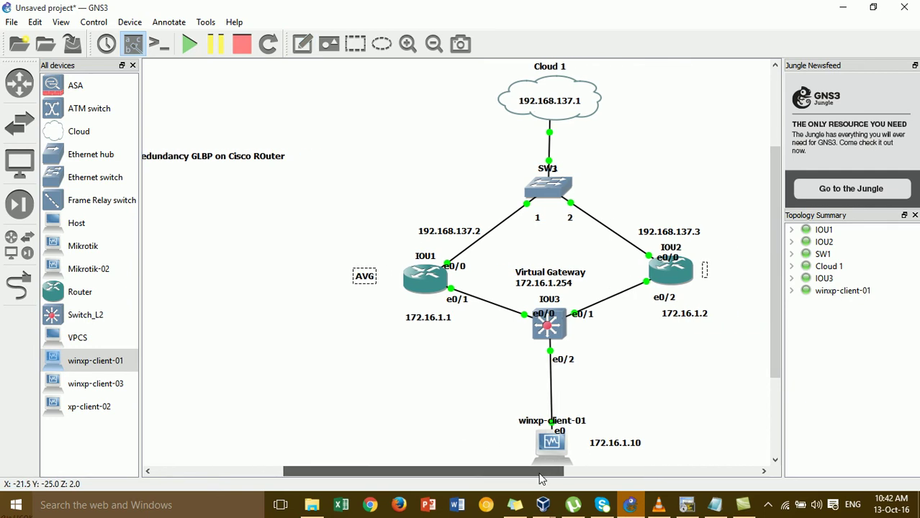
type("V")
key("BackSpace")
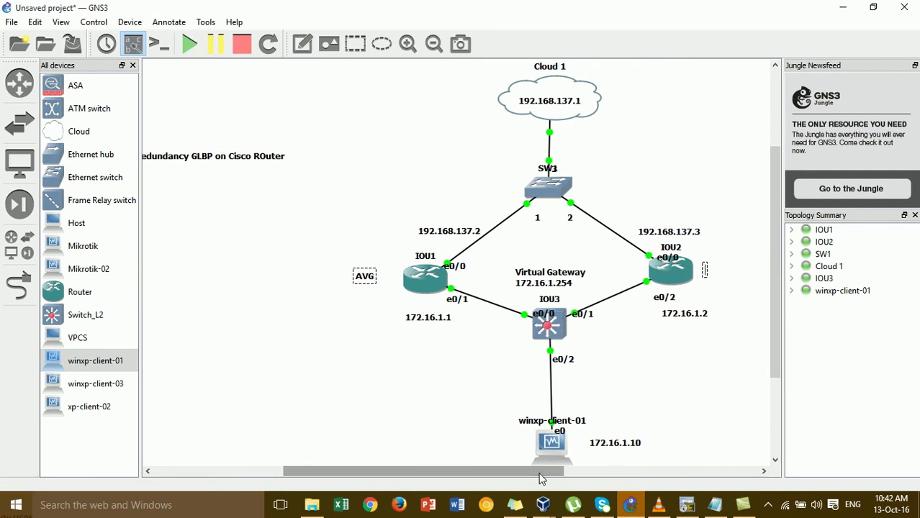
type("AVF(A")
left_click_drag(502, 474, 553, 482)
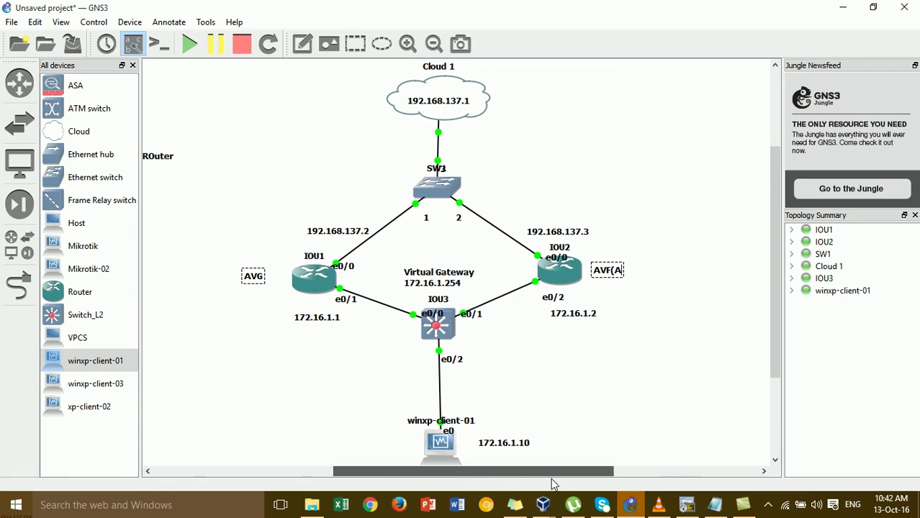
type("ac")
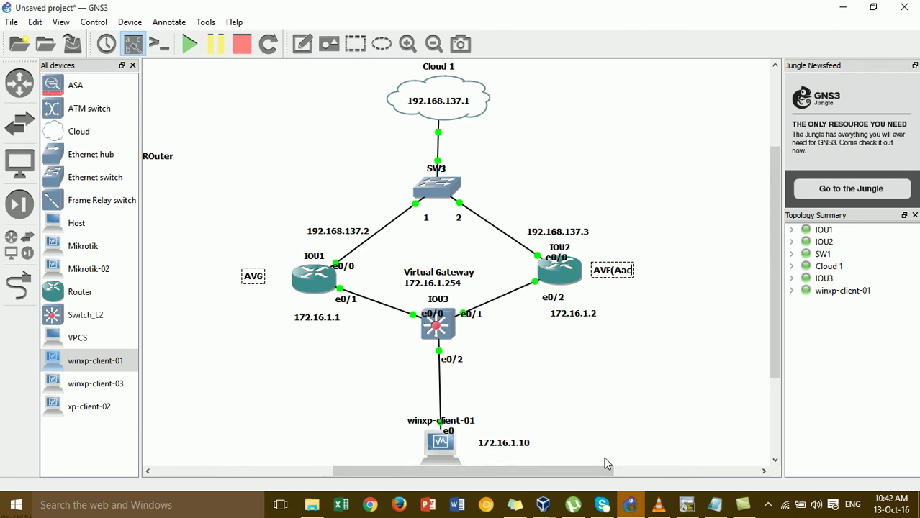
key("BackSpace")
key("BackSpace")
type("ctive Virtual")
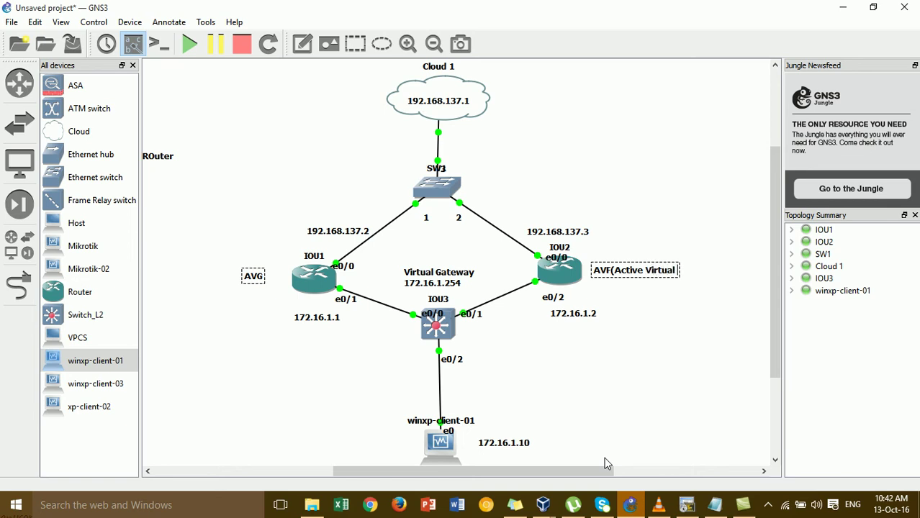
type(" Forwarder")
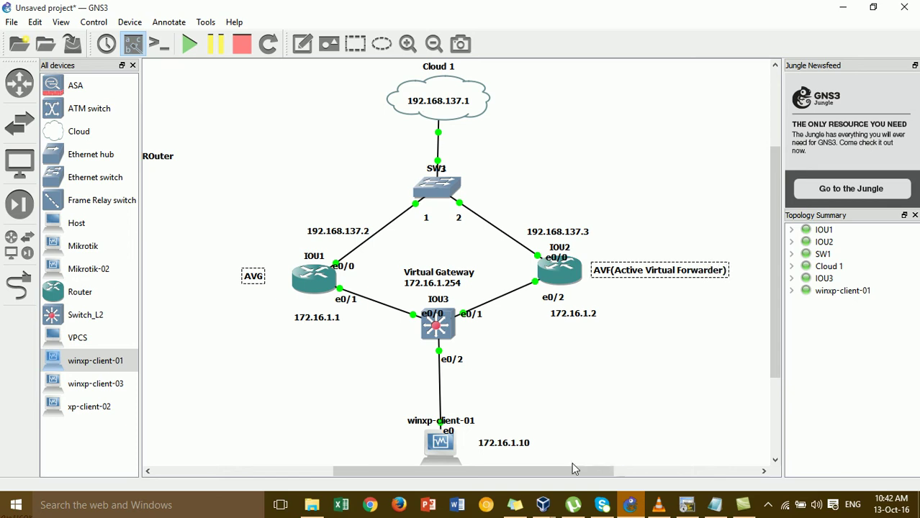
left_click(263, 315)
Step: Shift the AVG note farther left of IOU1 and extend its text to "AVG(Active Virtual Gateway)"
left_click_drag(415, 473, 340, 476)
left_click_drag(430, 281, 362, 278)
key("Right")
type("(A")
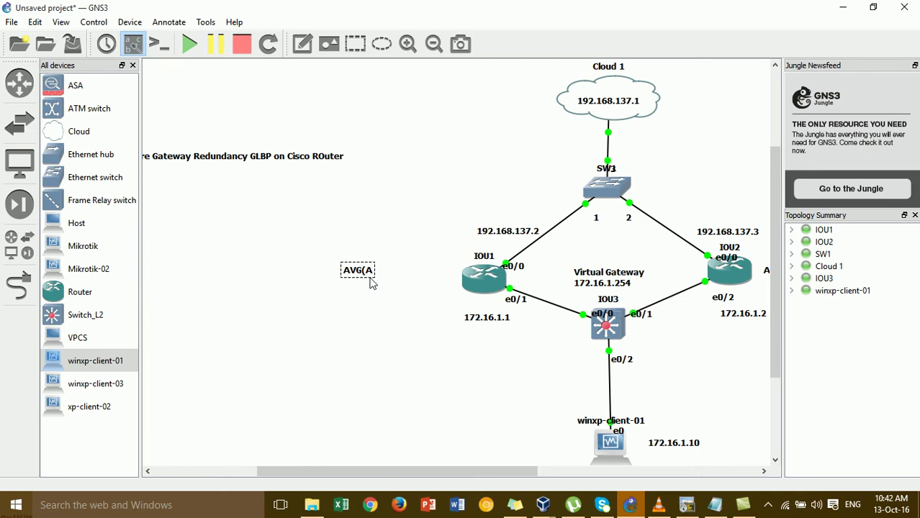
type("ctive Virtual")
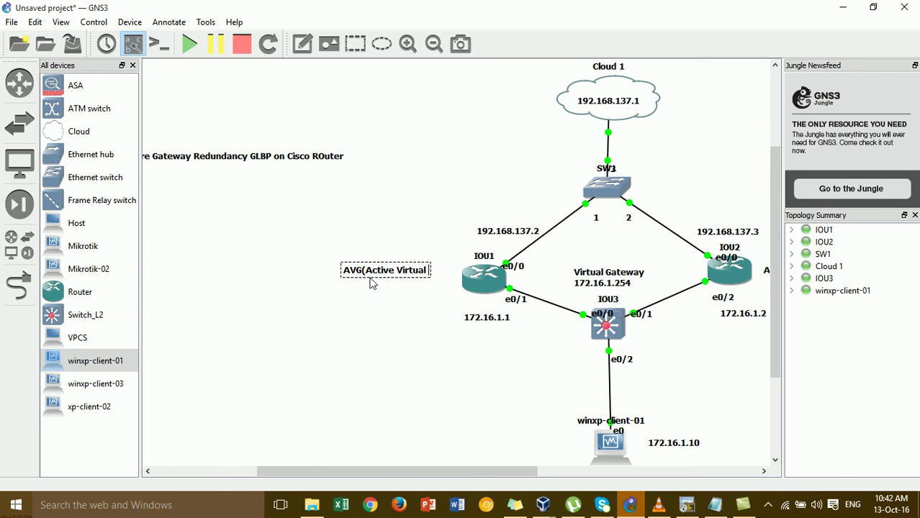
type(" Gateway")
key("Return")
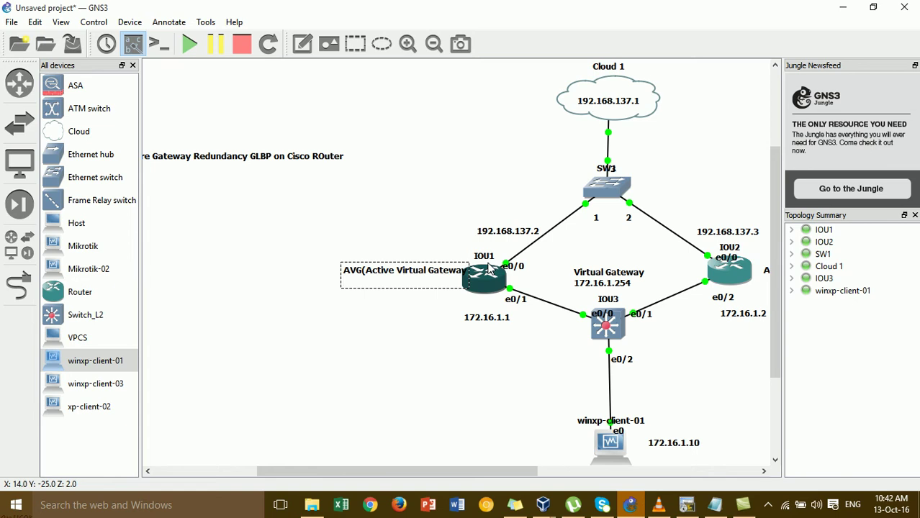
type(")")
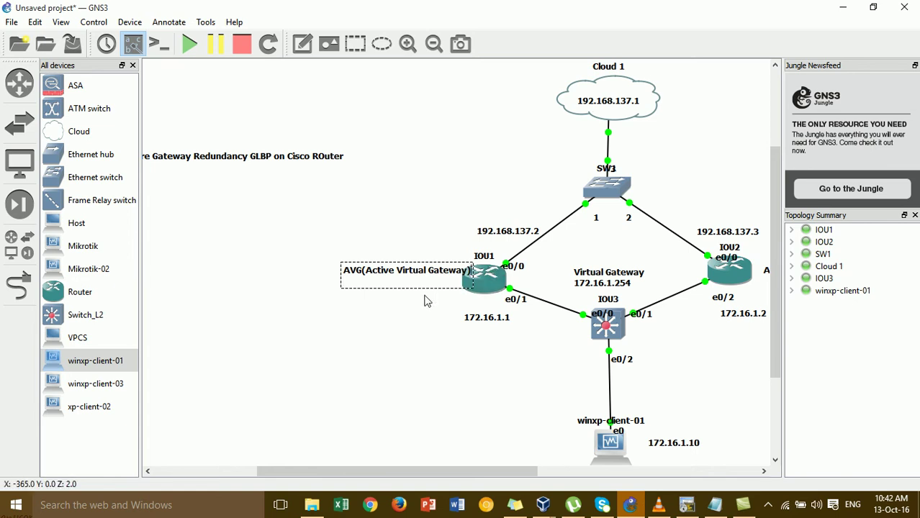
double_click(426, 286)
left_click(405, 317)
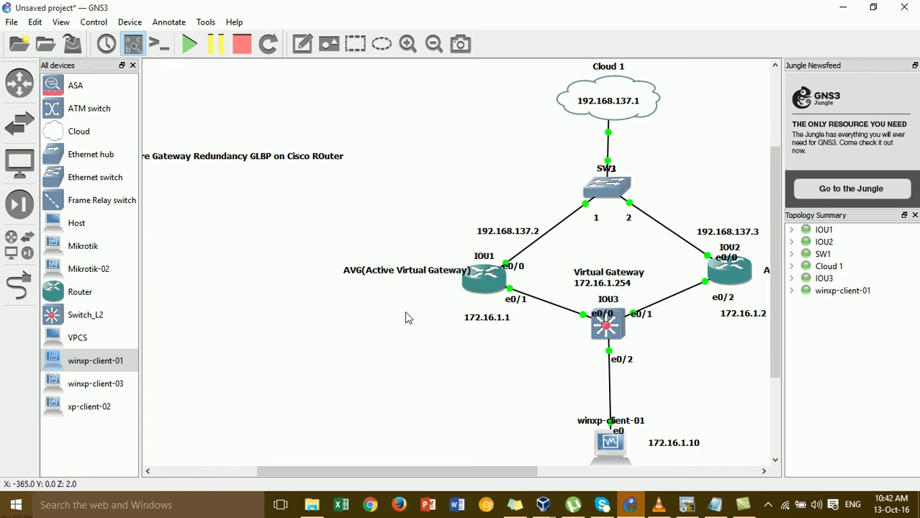
Step: Move the AVG note clear of the IOU1 icon and add "Master" as its second line
left_click_drag(414, 270, 400, 276)
left_click(405, 302)
left_click(416, 286)
double_click(415, 287)
left_click(449, 288)
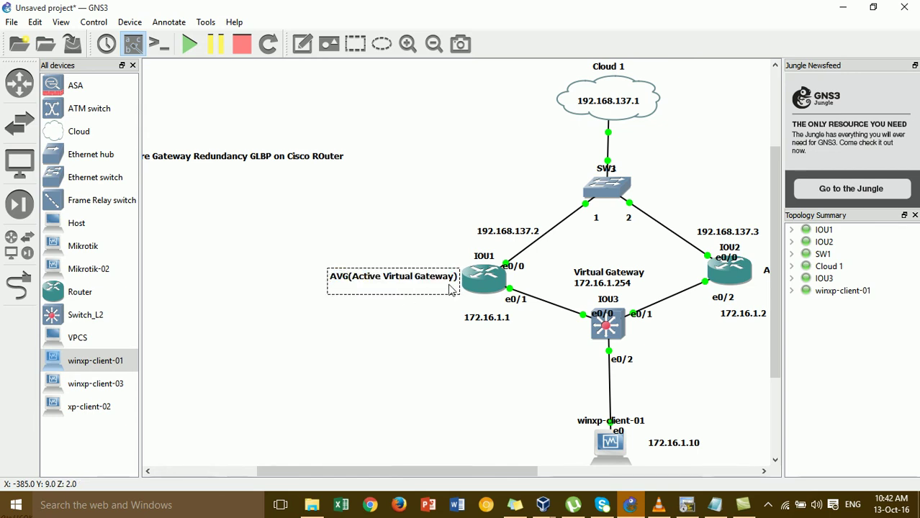
type("Mas")
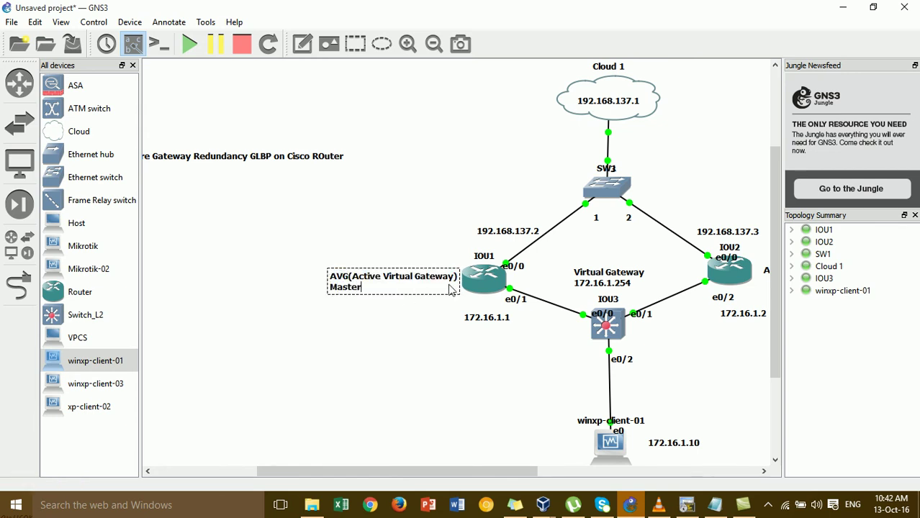
type("ter")
left_click(439, 306)
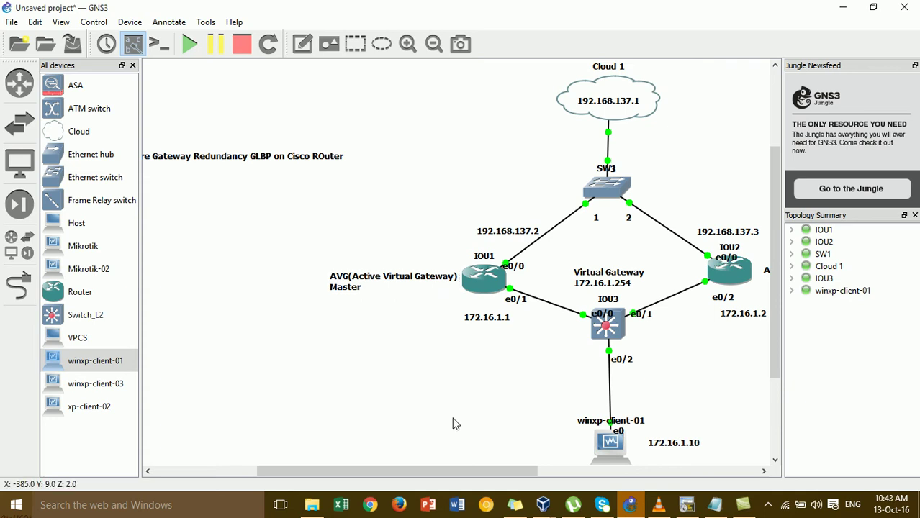
Step: Add "Backup" as the second line of the AVF(Active Virtual Forwarder) note beside IOU2
left_click_drag(513, 471, 600, 464)
double_click(663, 273)
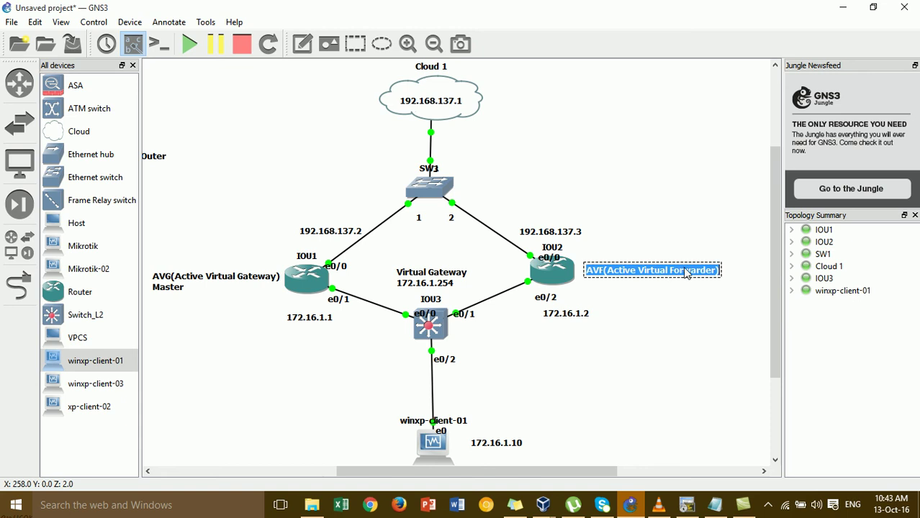
key("End")
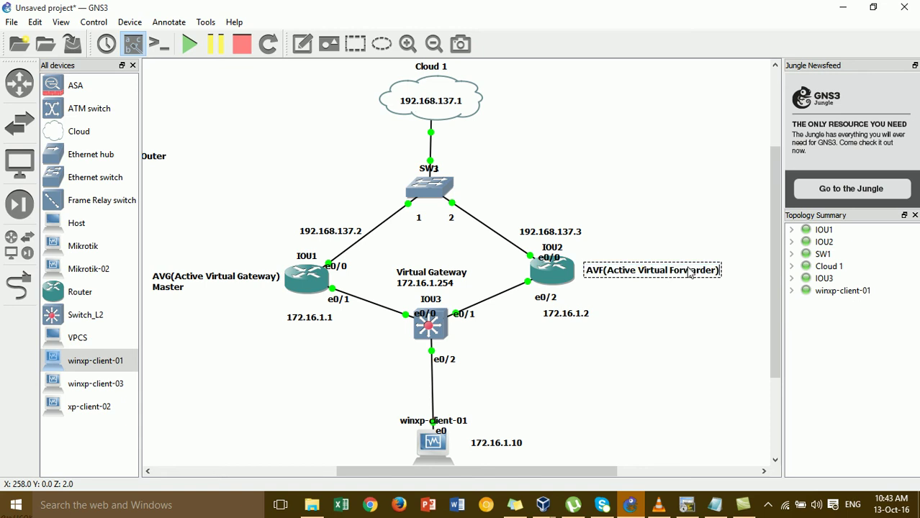
key("Return")
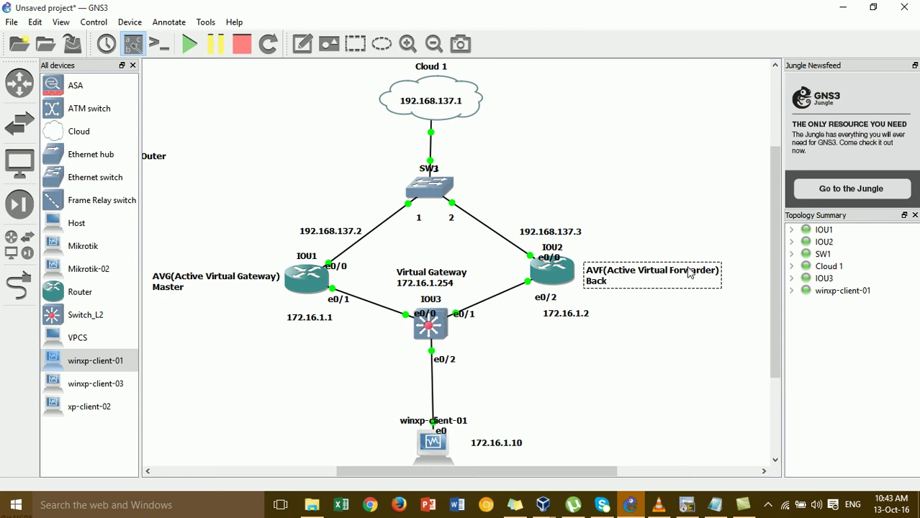
type("Backup")
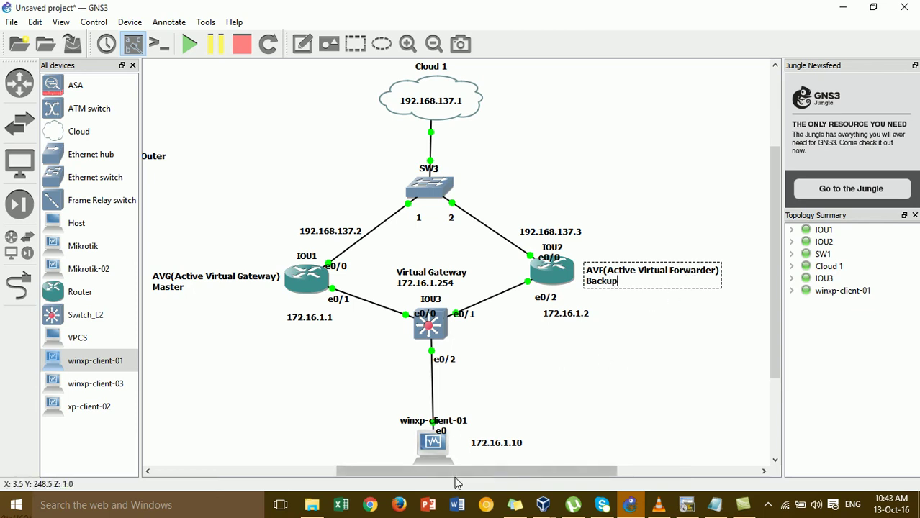
Step: Move the GLBP title note slightly left and add the note "1-Assign IP" beneath it
left_click_drag(460, 472, 312, 460)
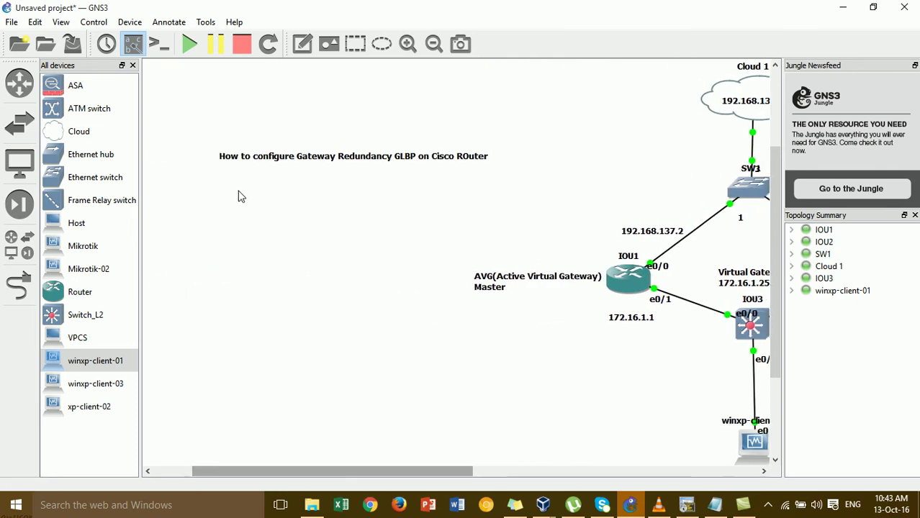
left_click_drag(247, 160, 198, 159)
left_click(303, 44)
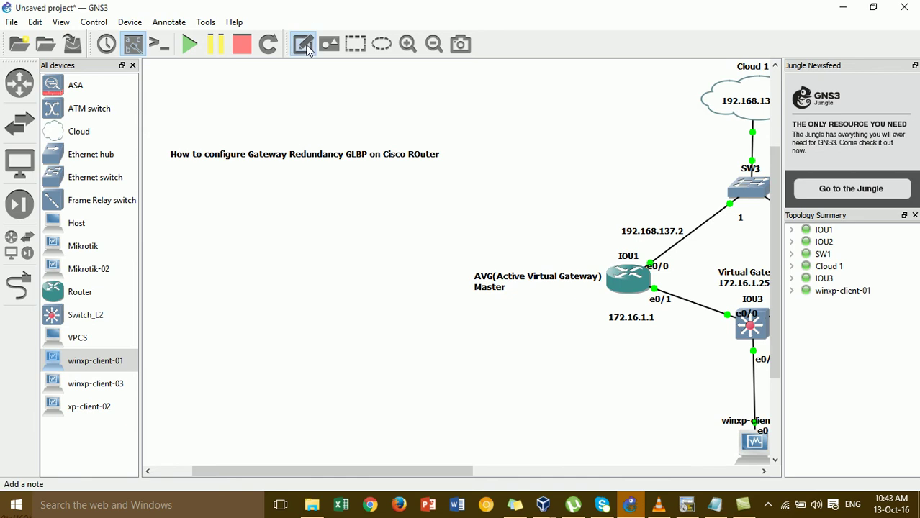
left_click(172, 174)
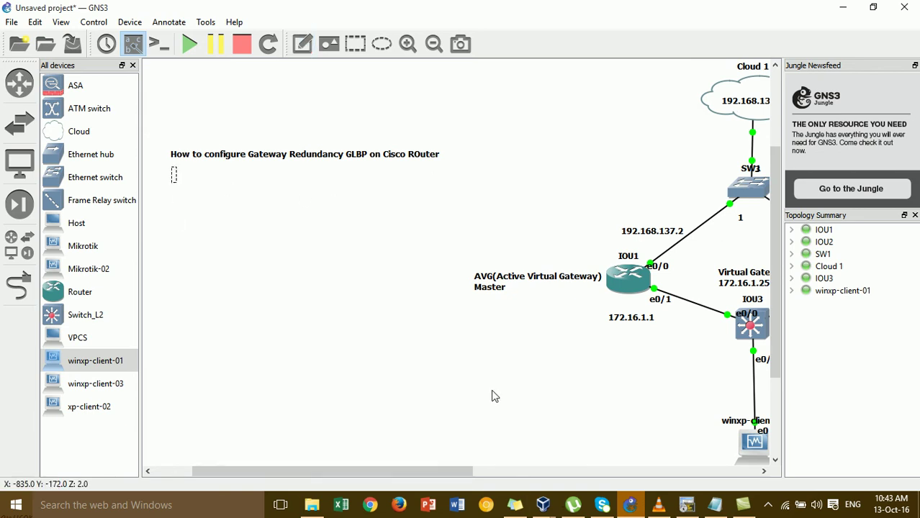
type("1-Assign IP")
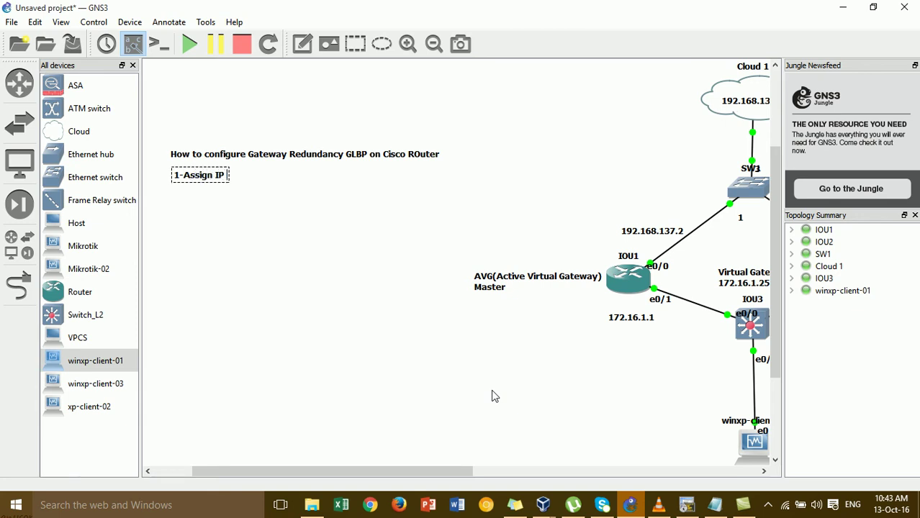
left_click(382, 384)
left_click_drag(397, 469, 525, 471)
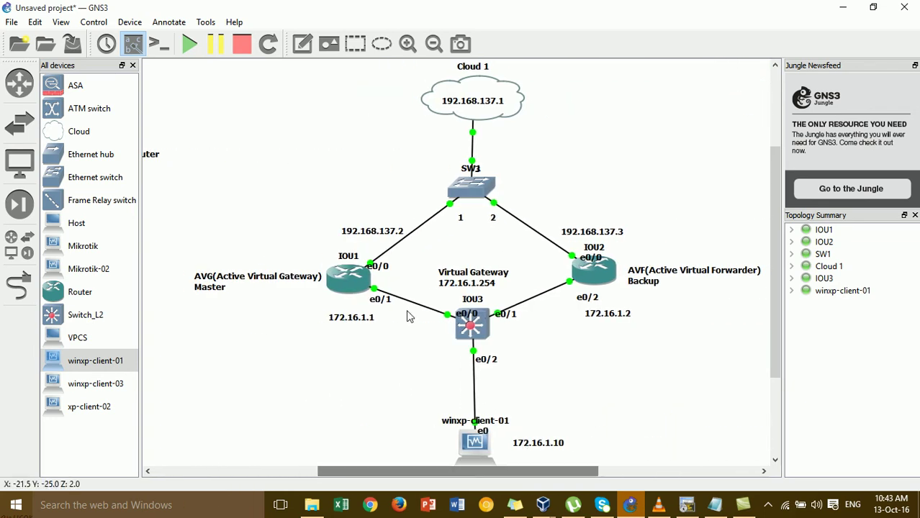
left_click_drag(326, 174, 381, 355)
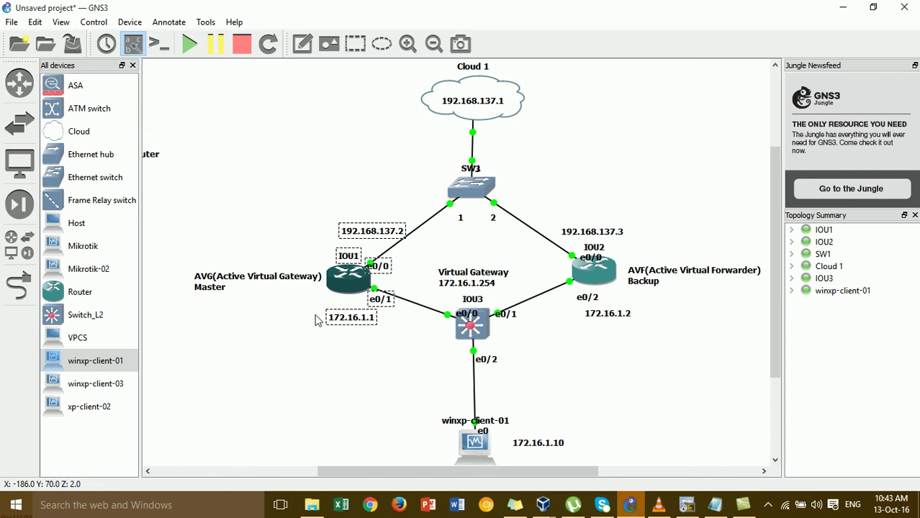
left_click_drag(327, 165, 364, 328)
left_click_drag(578, 172, 637, 364)
left_click(594, 162)
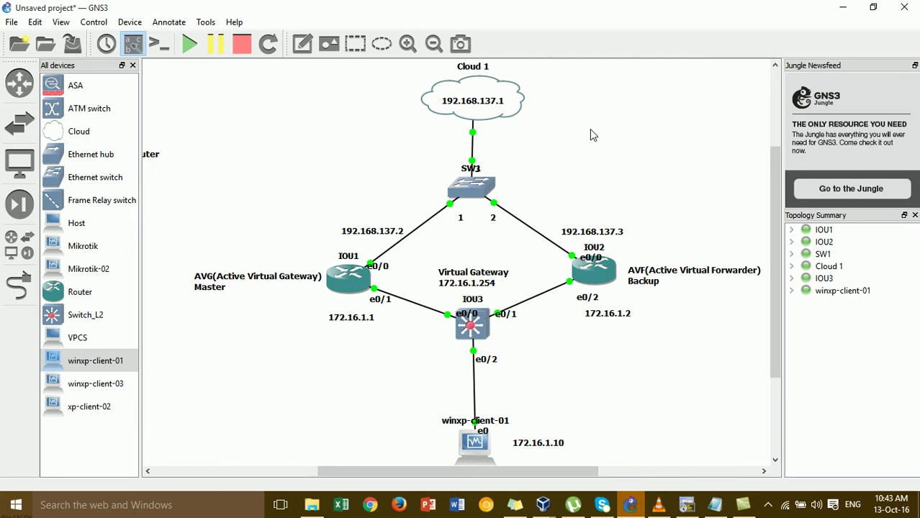
Step: Add the note "2-Configure GLBP" directly below "1-Assign IP" and nudge it left to line up with that note
left_click_drag(418, 469, 278, 440)
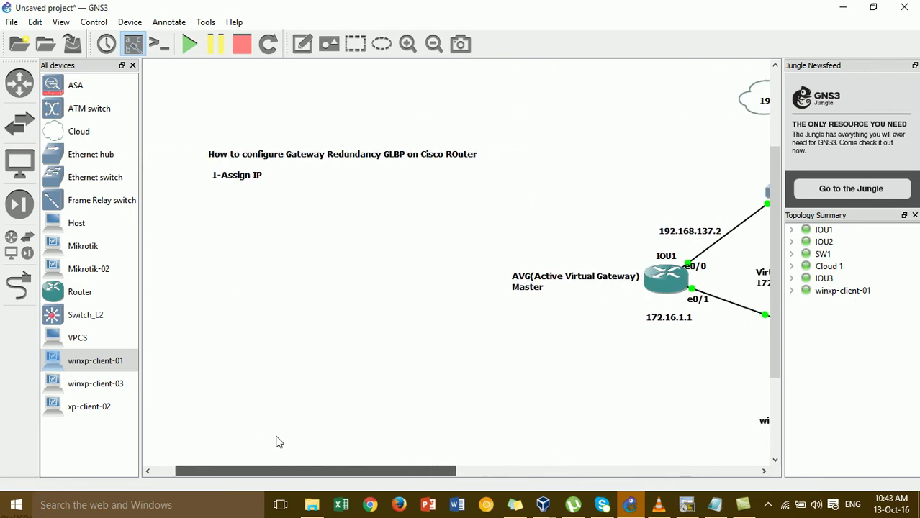
left_click(302, 45)
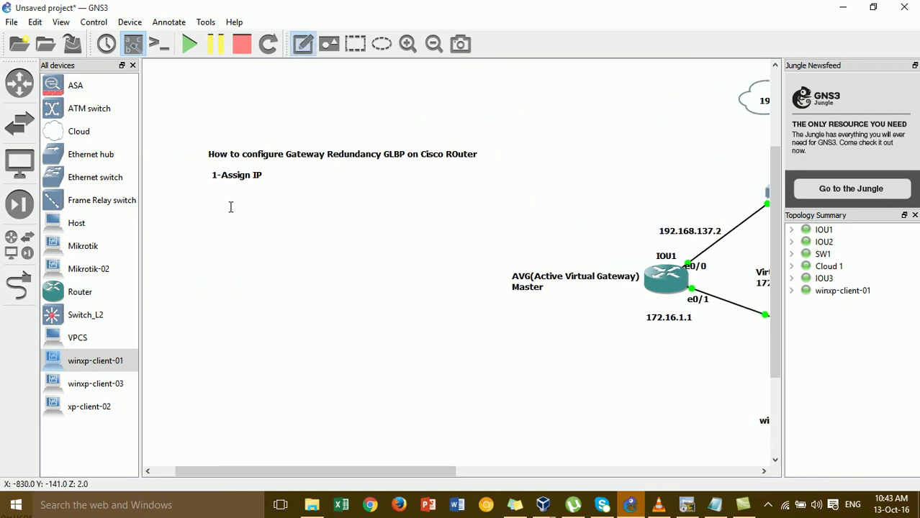
left_click(213, 189)
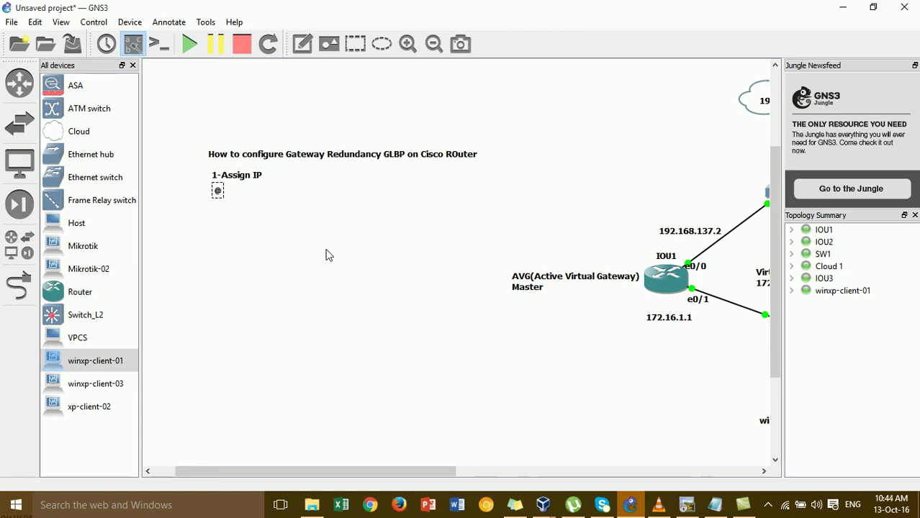
type("2-")
type("CCo")
key("BackSpace")
key("BackSpace")
type("co")
key("BackSpace")
key("BackSpace")
type("onfigure")
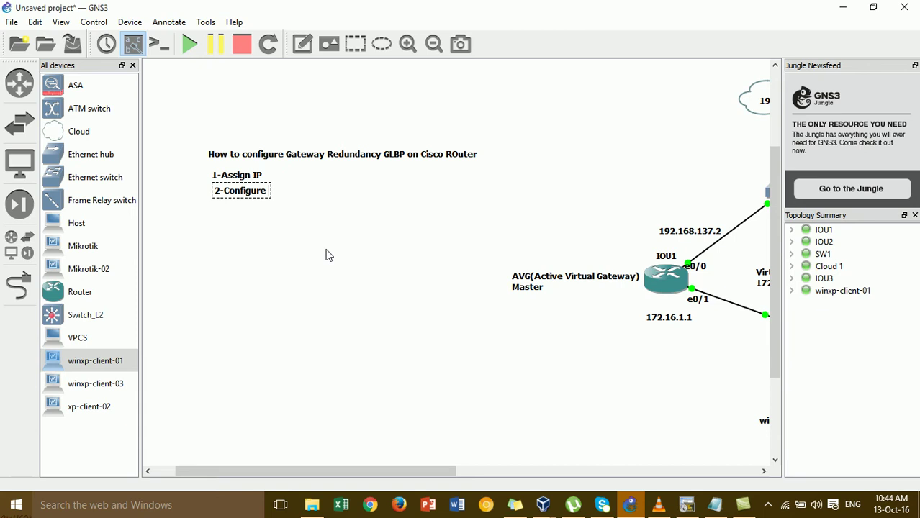
type(" GLBP")
left_click(327, 255)
left_click_drag(277, 198, 272, 189)
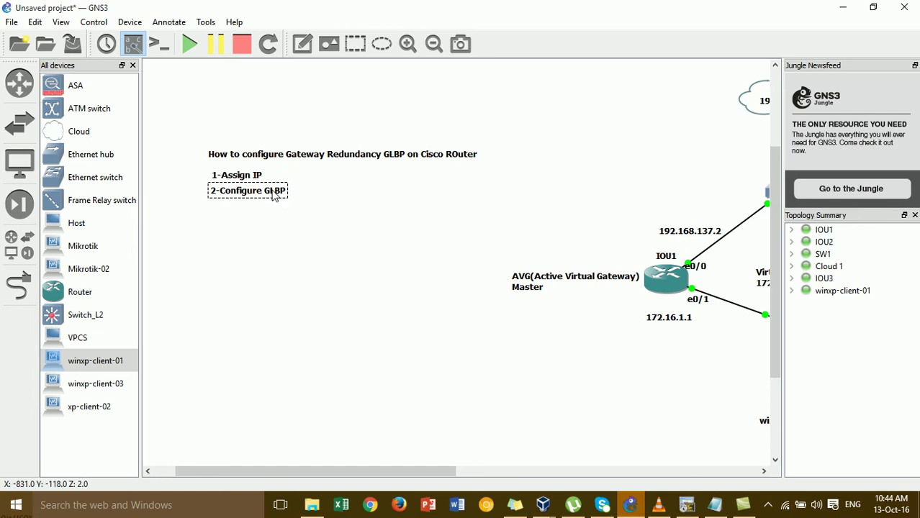
left_click(320, 272)
Step: Switch to the IOU1 session in SecureCRT, shift its window off the topology, and enter interface configuration for e0/1
left_click_drag(425, 472, 558, 451)
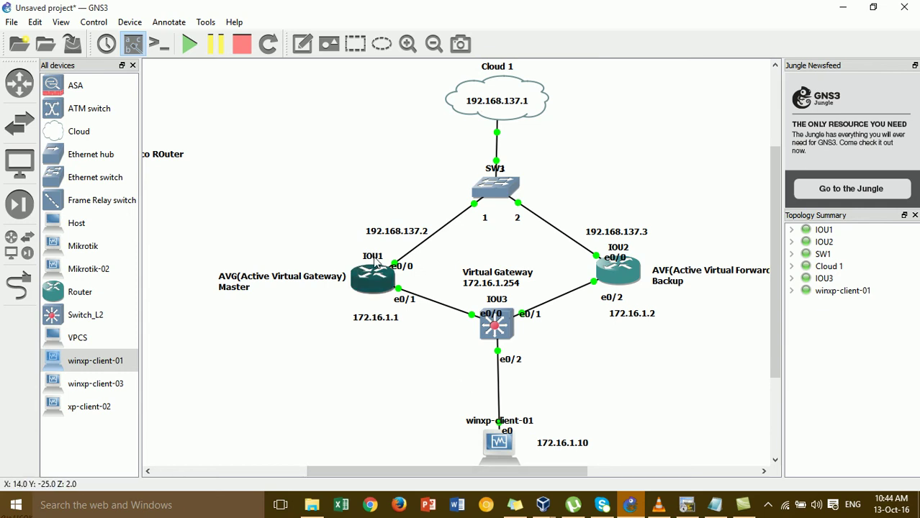
left_click(686, 505)
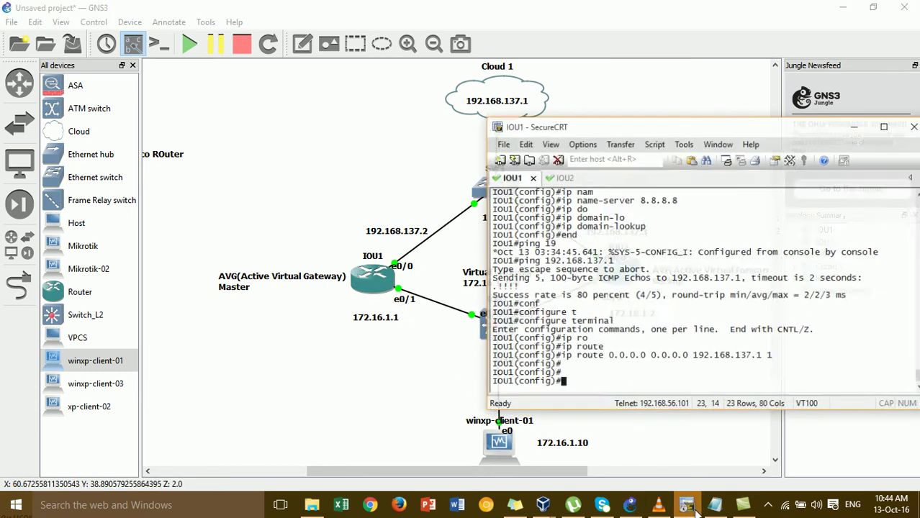
left_click_drag(607, 119, 685, 94)
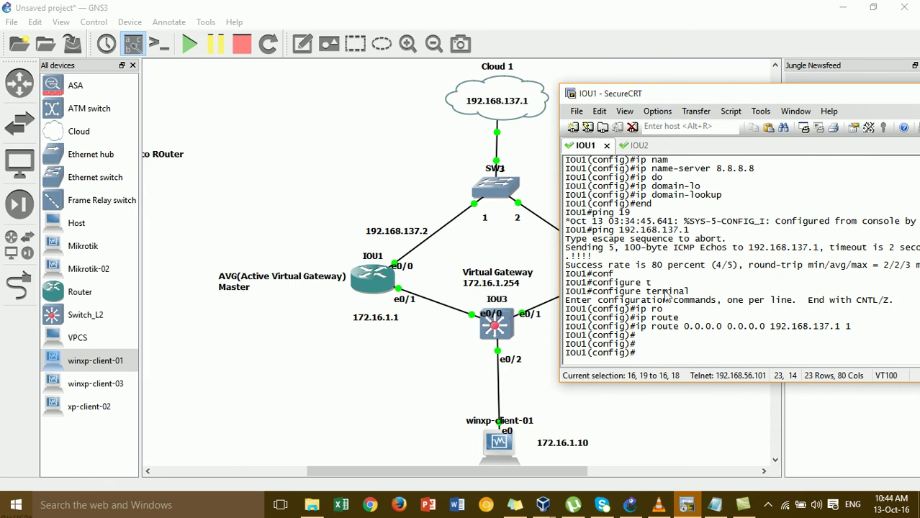
key("Return")
key("Return")
type("int ")
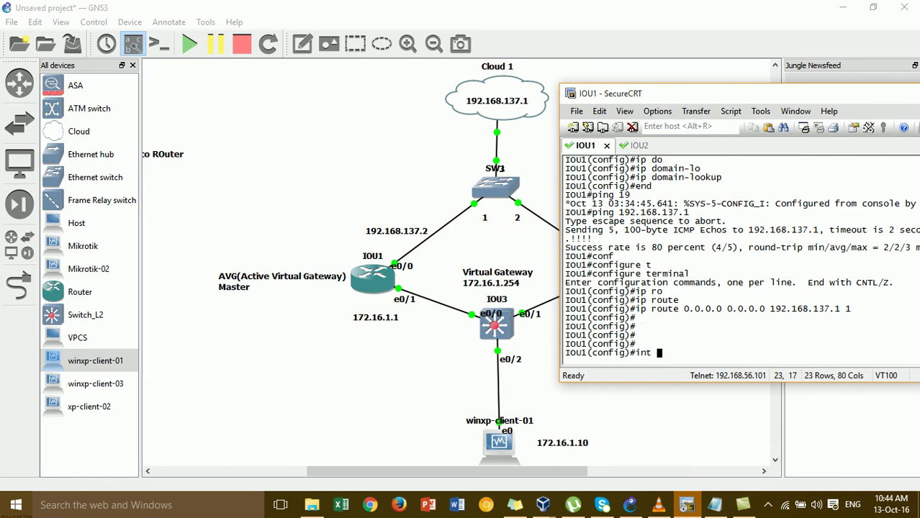
type("e")
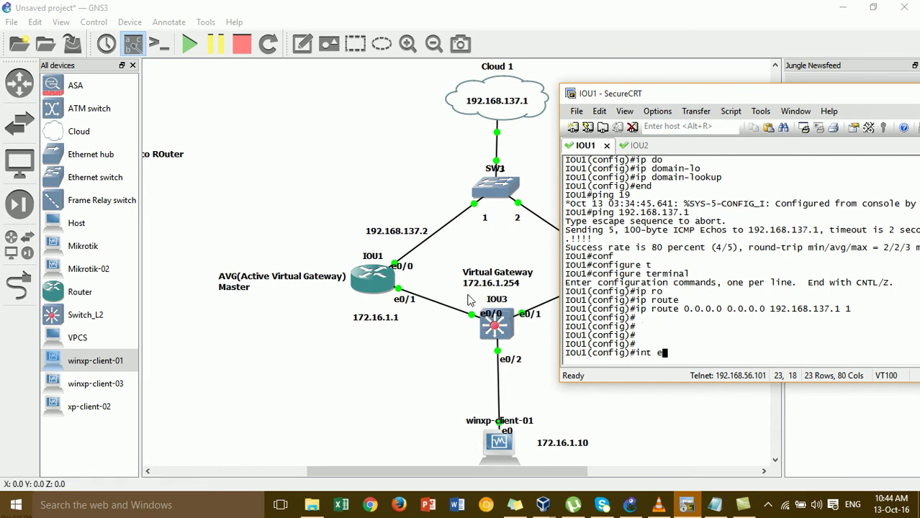
type("0/0")
key("BackSpace")
type("1")
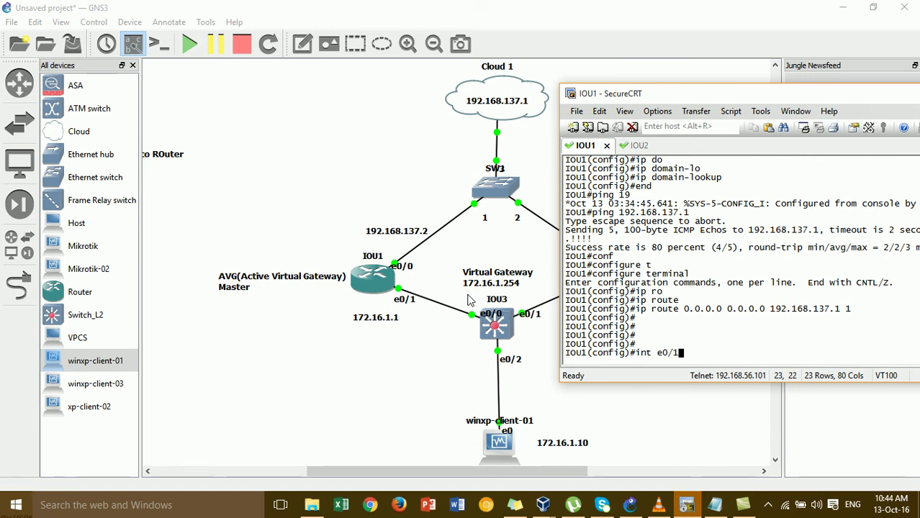
key("Return")
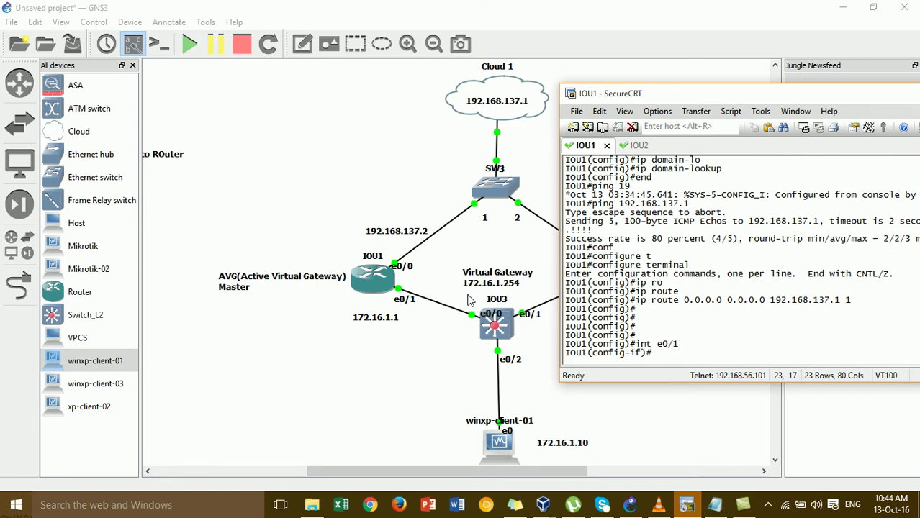
Step: Check the GLBP group options and assign virtual IP 172.16.1.254 to GLBP group 1 on IOU1's e0/1
type("gl")
key("Tab")
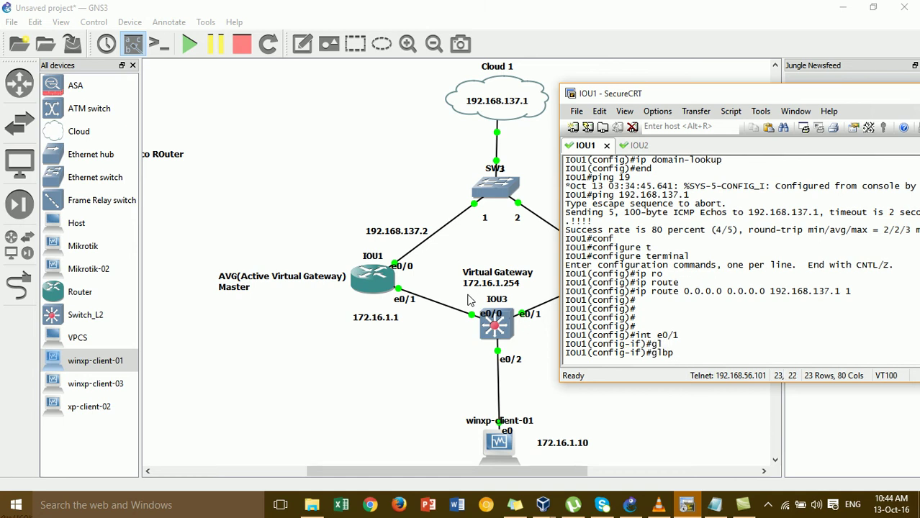
type("?")
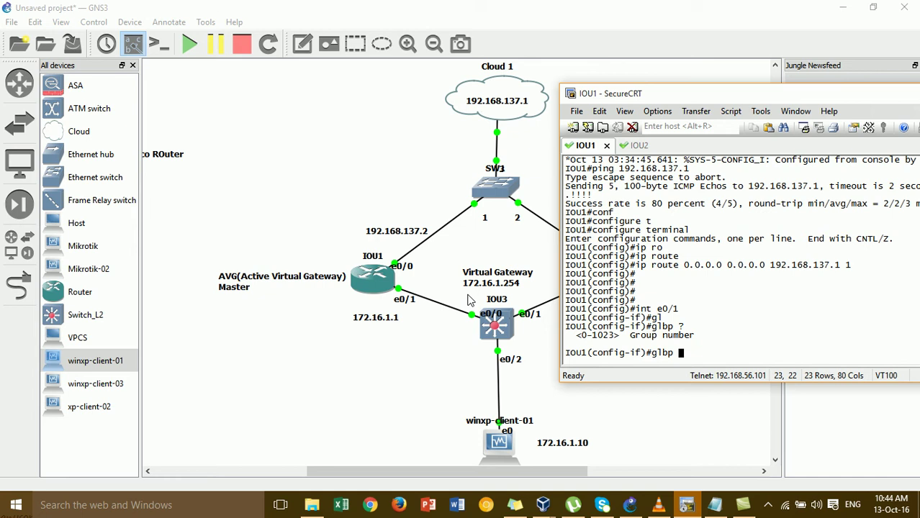
type("1 ip ")
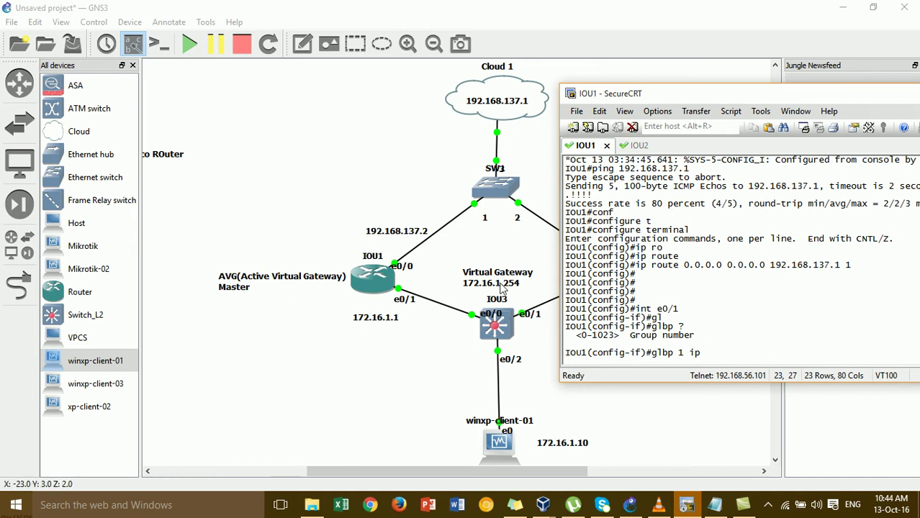
type("172.1")
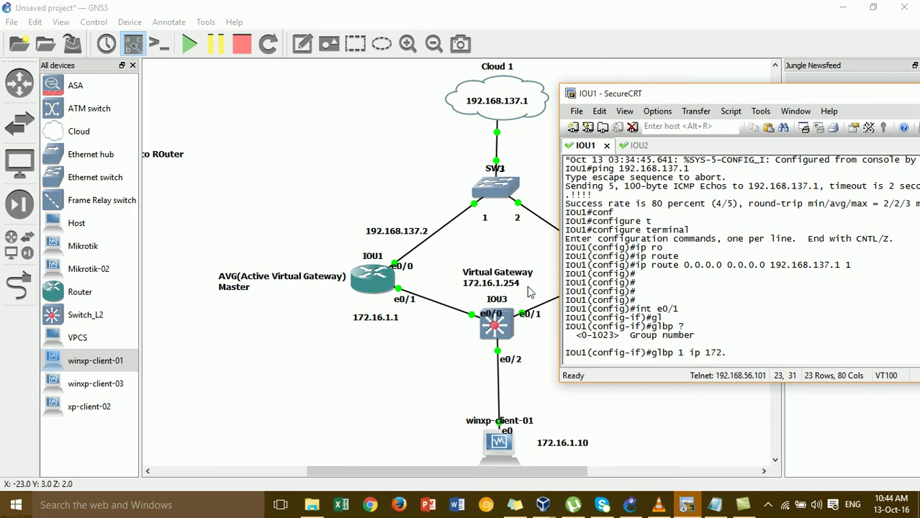
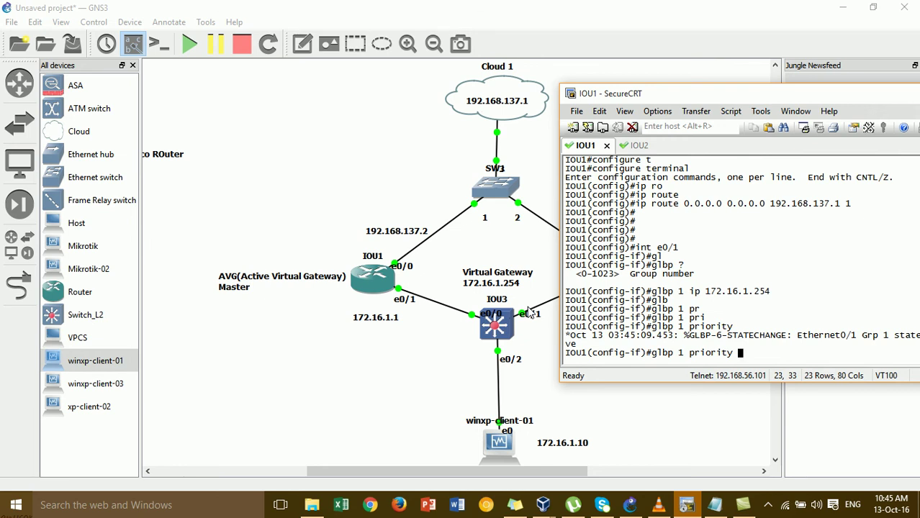
Step: Set the GLBP group 1 priority to 150 on IOU1's e0/1
type("0")
key("Return")
key("Return")
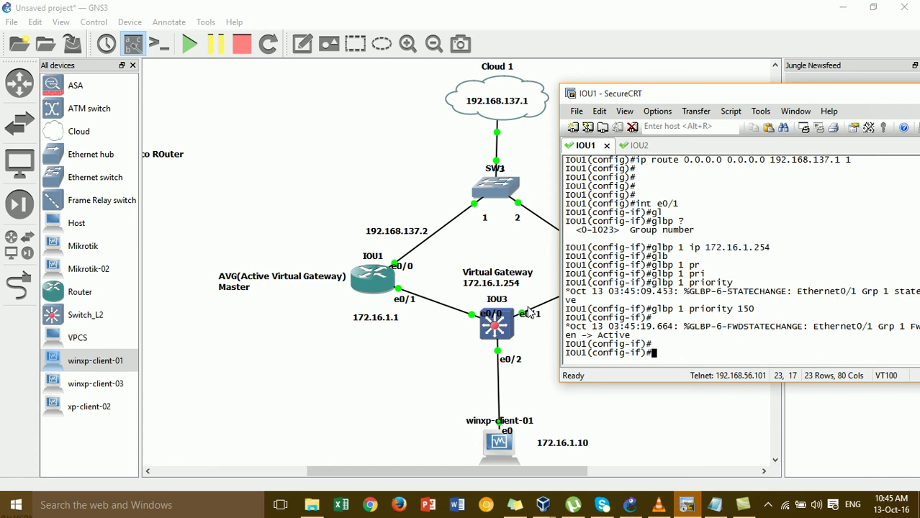
Step: Enable preemption for GLBP group 1 on IOU1's e0/1 with glbp 1 preempt
type("gl")
key("Tab")
type("1 p")
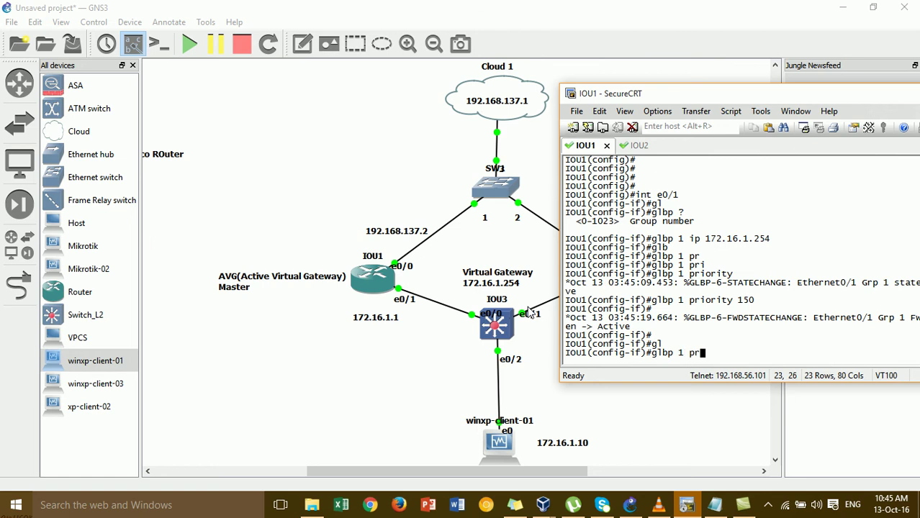
type("r")
key("Tab")
type("e")
key("Tab")
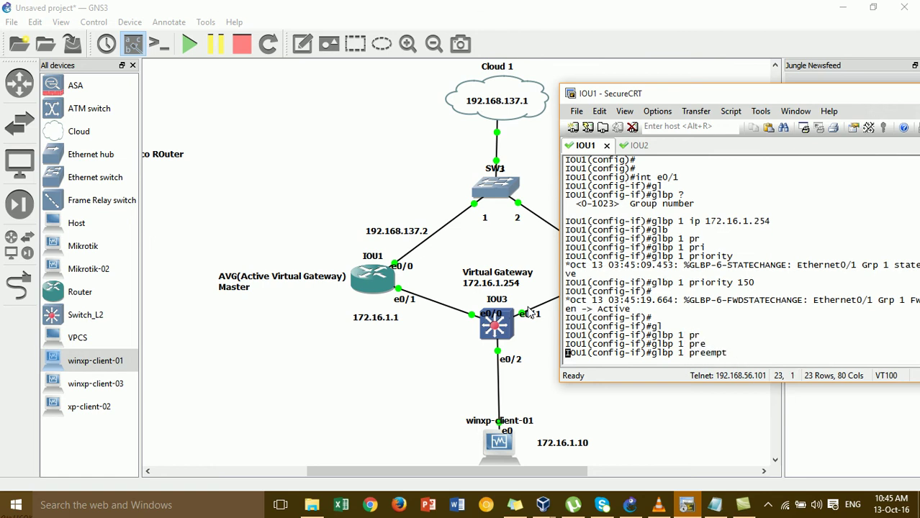
key("Return")
key("Return")
key("Return")
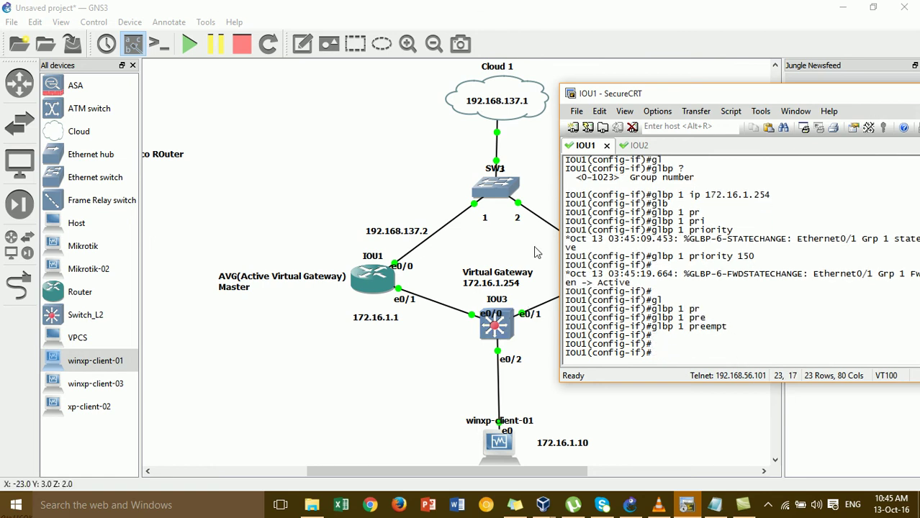
Step: Add a note reading Priority=150 to the topology and align it beneath the Master label beside IOU1
left_click_drag(673, 98, 659, 96)
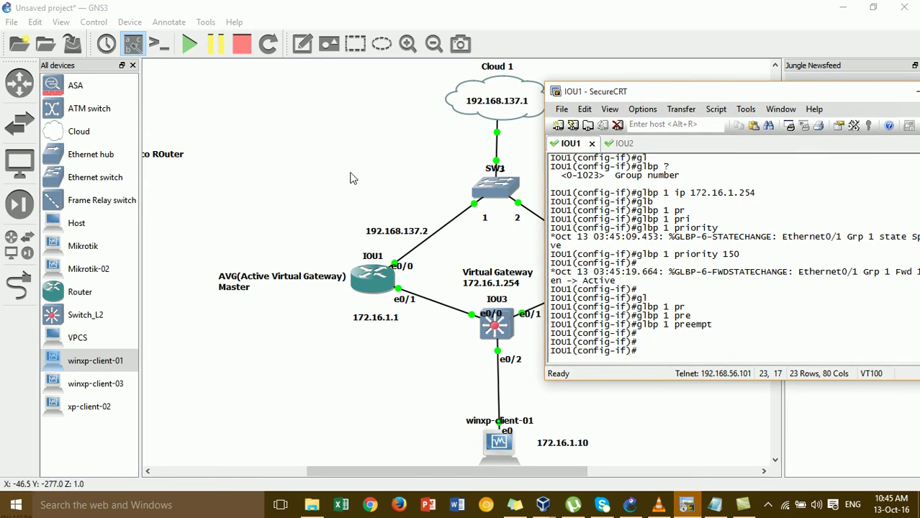
left_click(318, 194)
left_click(300, 52)
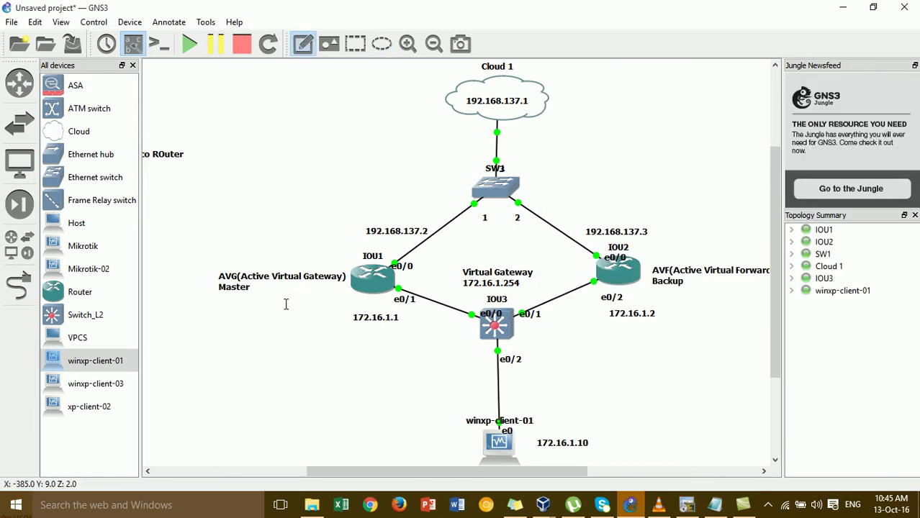
left_click(264, 299)
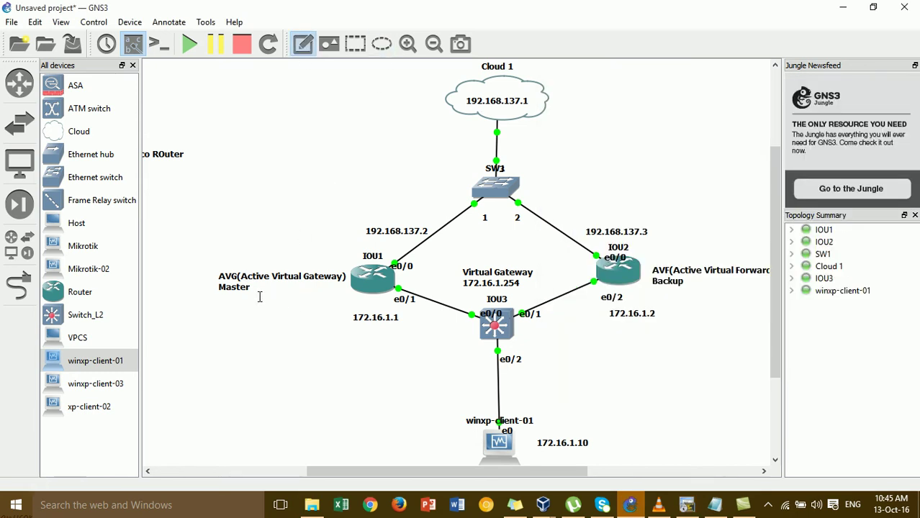
type("Prio")
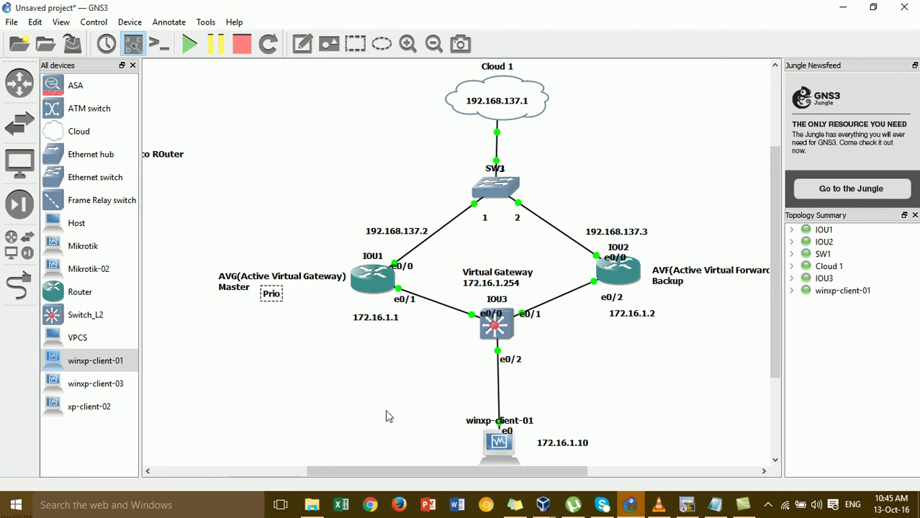
type("rity=150")
left_click(404, 427)
left_click_drag(278, 297, 238, 306)
left_click(238, 306)
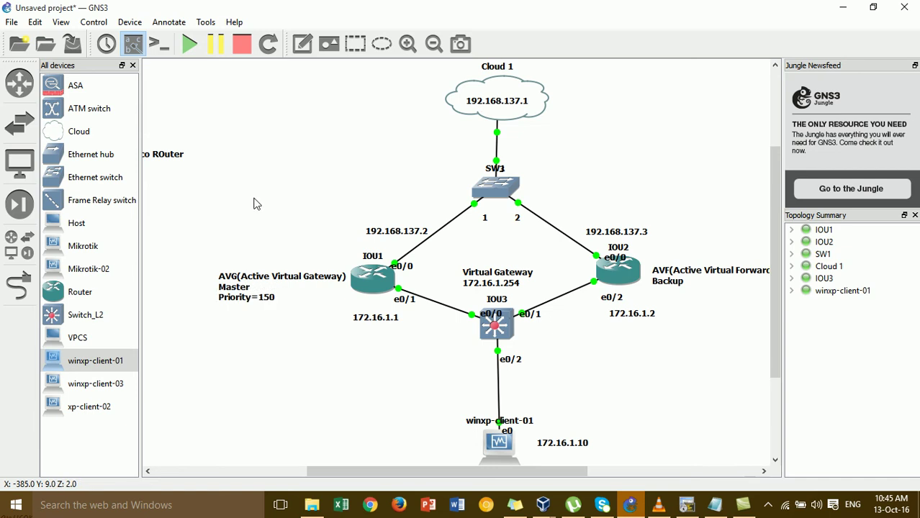
Step: Add a note reading Priority=120 to the topology and place it beneath the Backup label beside IOU2
left_click(304, 45)
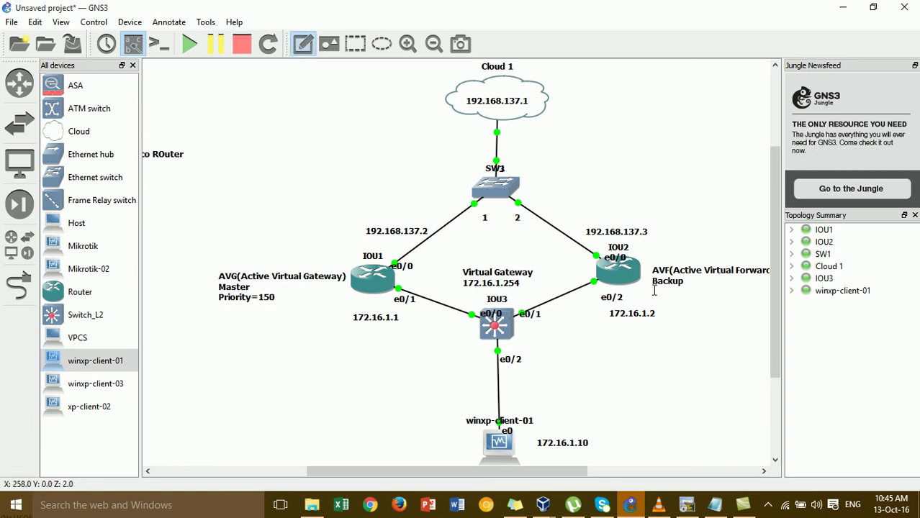
left_click(654, 290)
type("Pri")
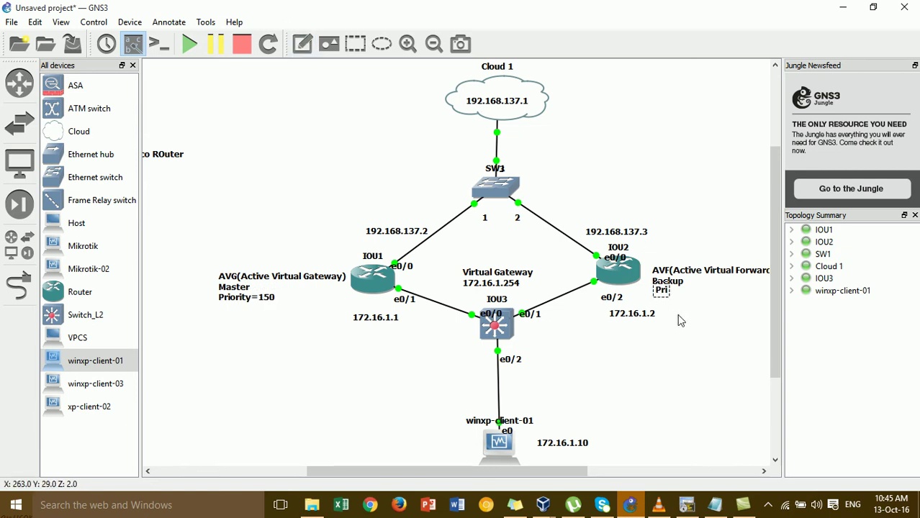
type("ori")
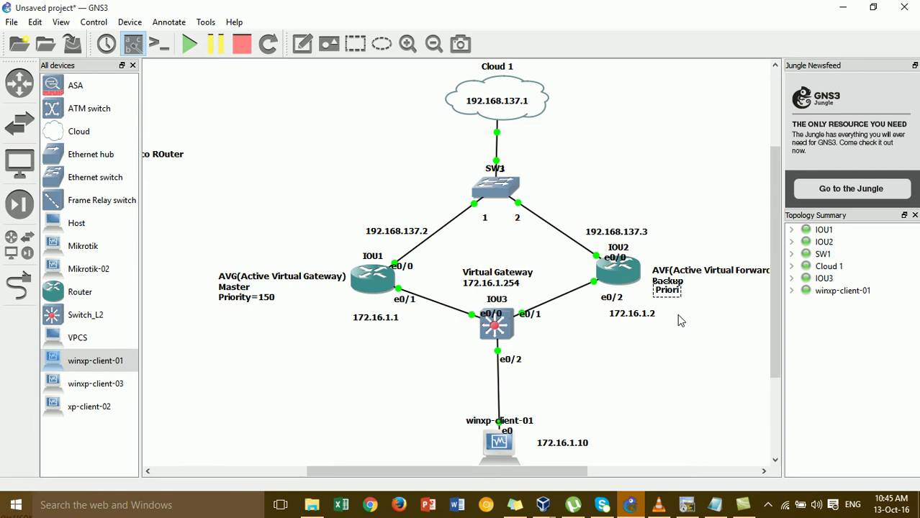
type("ty=120")
left_click(681, 321)
left_click(692, 293)
left_click(698, 315)
left_click_drag(682, 300, 684, 298)
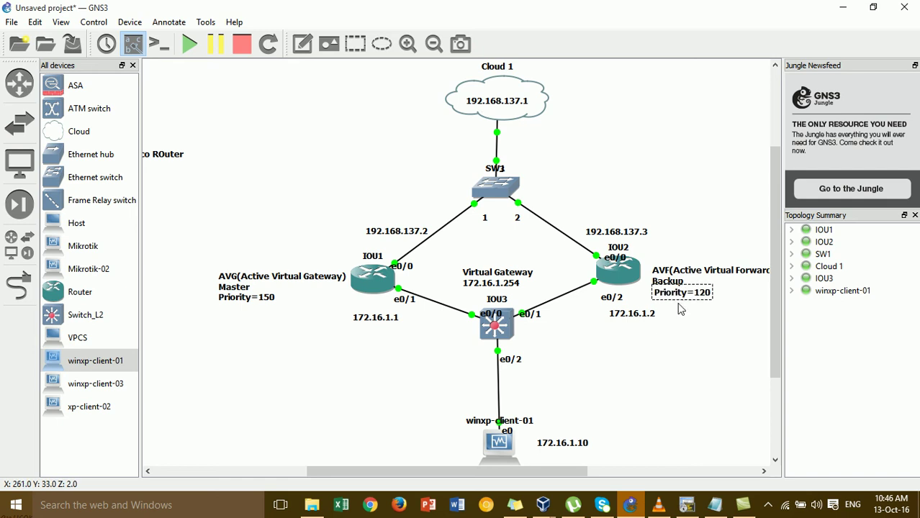
Step: Switch to the IOU2 session in SecureCRT, shift its window off the topology, and enter interface configuration for e0/2
left_click(687, 504)
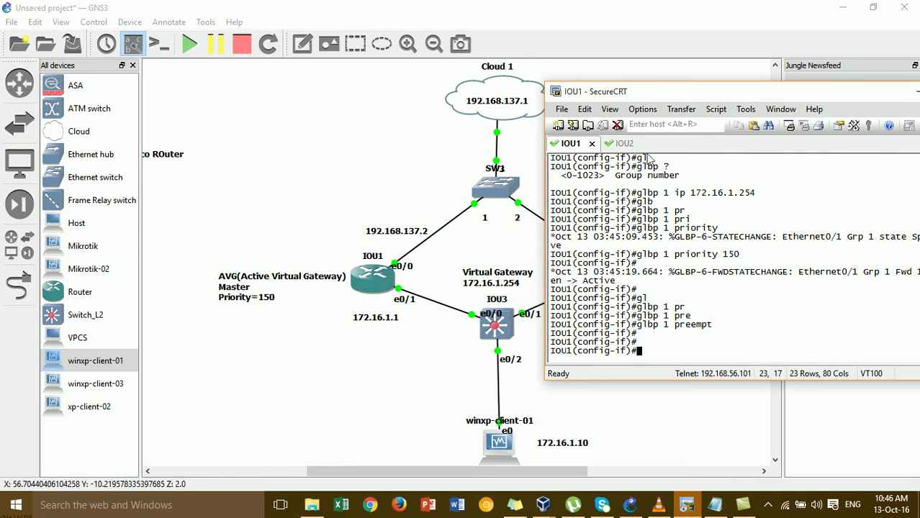
left_click_drag(665, 94, 768, 97)
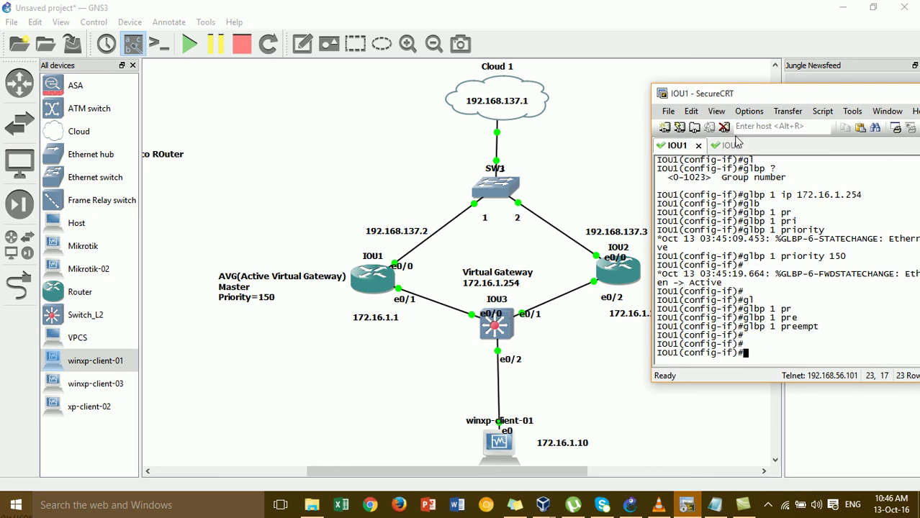
left_click(714, 145)
key("Return")
key("Return")
type("ig)#i")
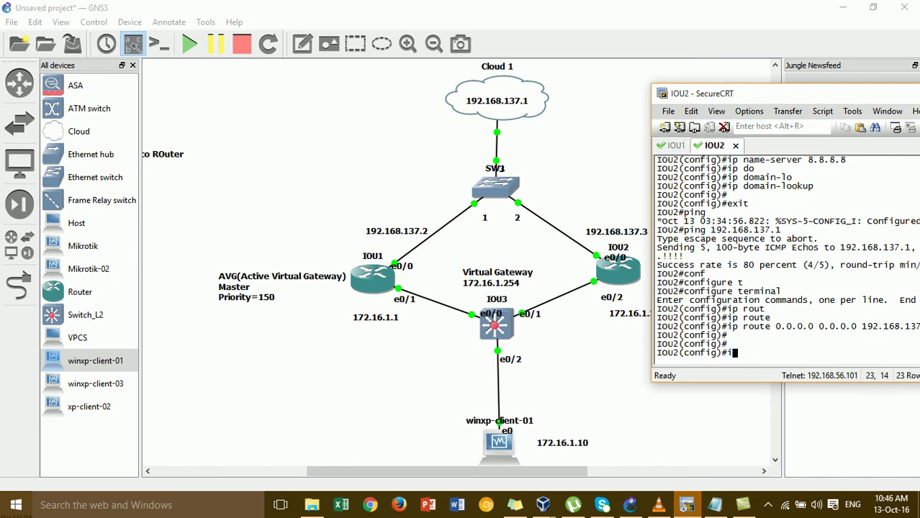
type("e")
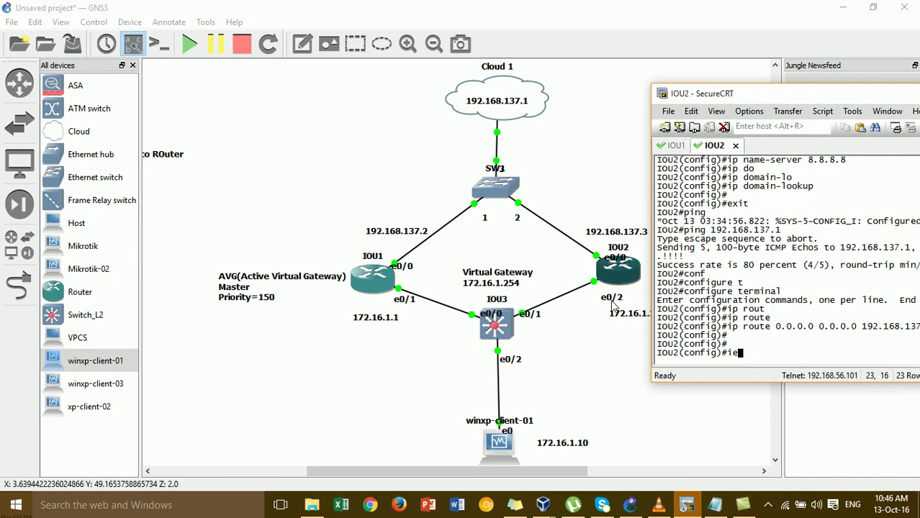
type("nt e0/2")
key("Return")
Step: Assign virtual IP 172.16.1.254 to GLBP group 1 on IOU2's e0/2
type("ip")
key("BackSpace")
type("g-if)#g")
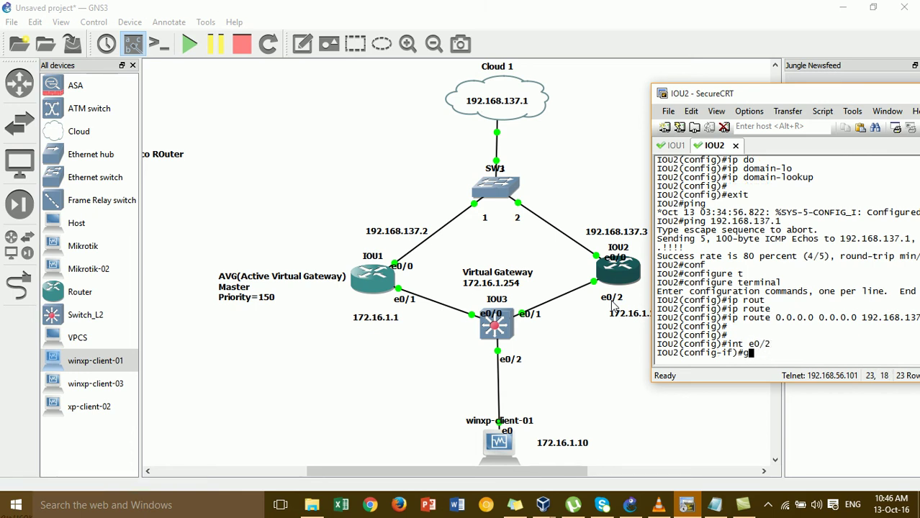
type("l")
key("Tab")
type("1 ip ")
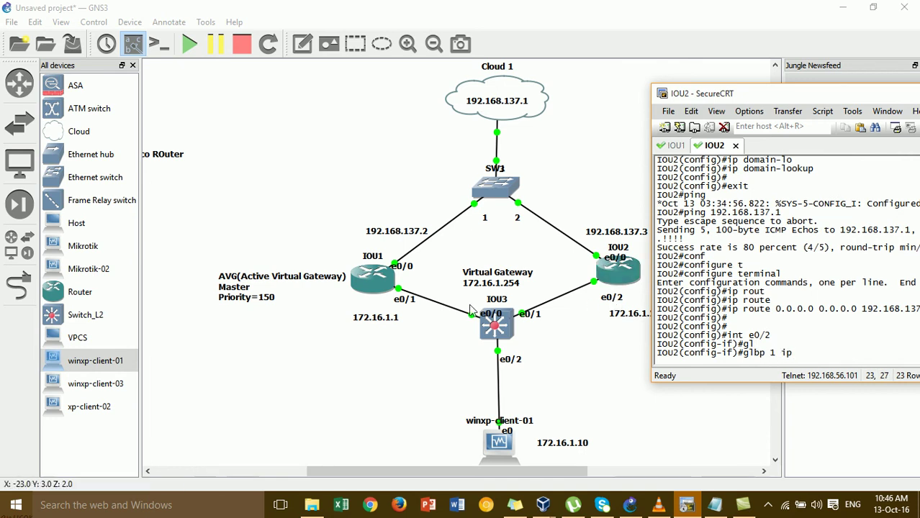
type("172.16.1.254")
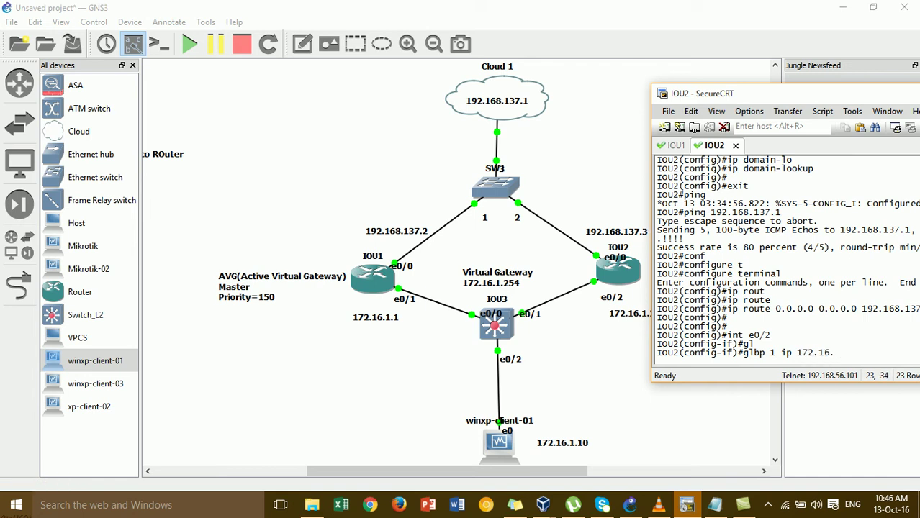
key("Return")
Step: Set the GLBP group 1 priority to 120 on IOU2's e0/2, moving the terminal window so the priority note can be read
type("glbp 1 pri")
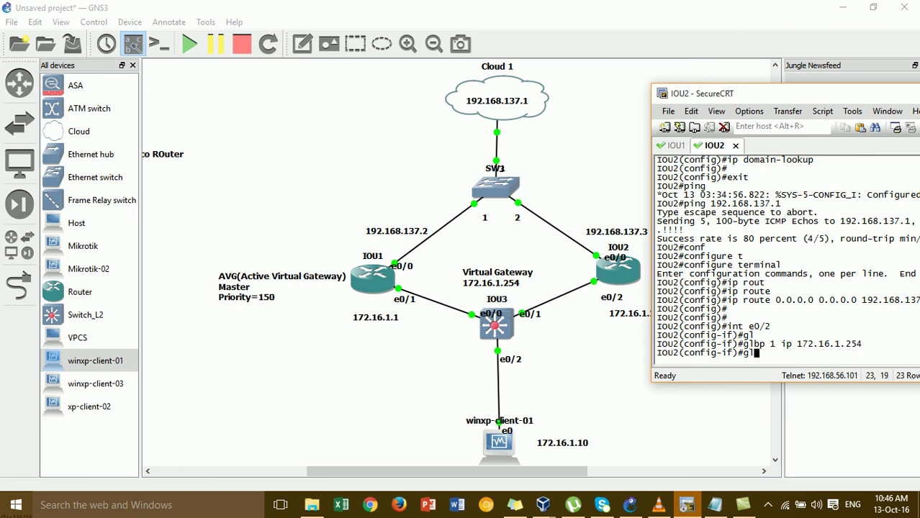
key("Tab")
type("1 pri")
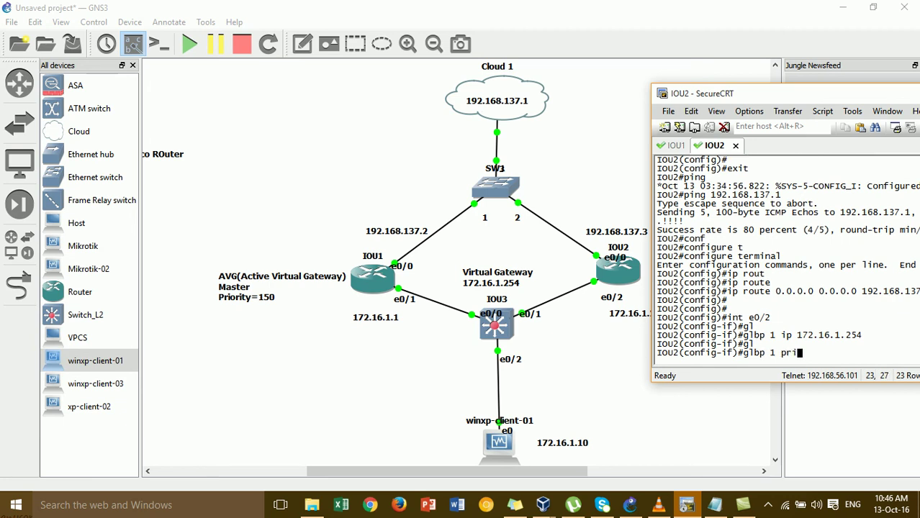
key("Tab")
left_click_drag(718, 98, 224, 155)
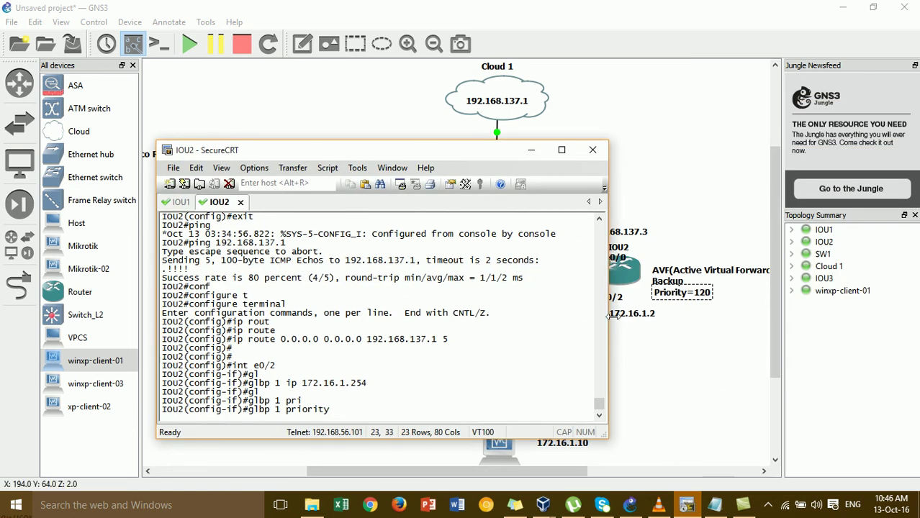
type("20")
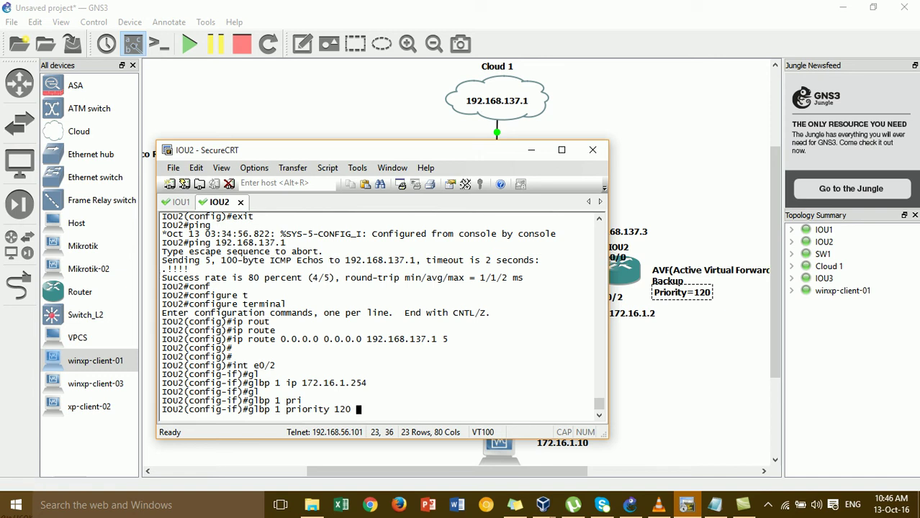
key("Return")
Step: Enable preemption for GLBP group 1 on IOU2's e0/2 with glbp 1 preempt
type("gl")
key("Tab")
type("1 pre")
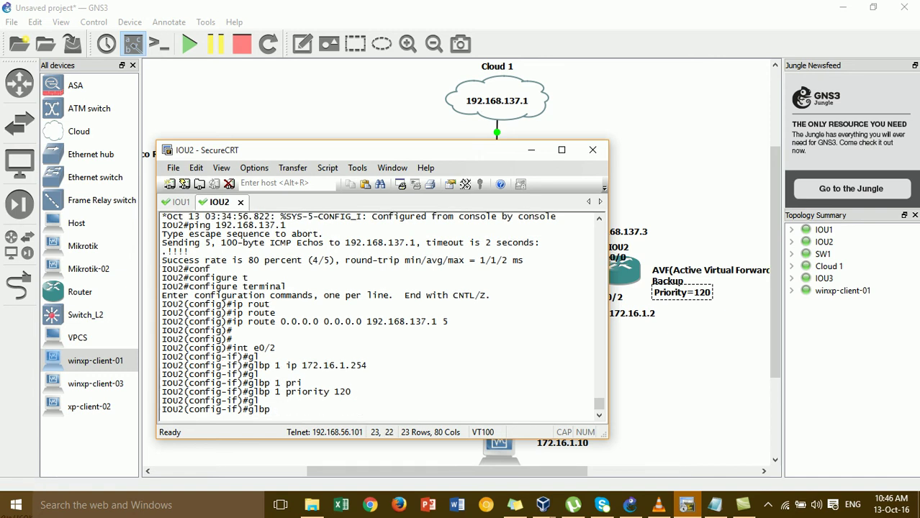
key("Tab")
key("Return")
key("Return")
key("Return")
key("Return")
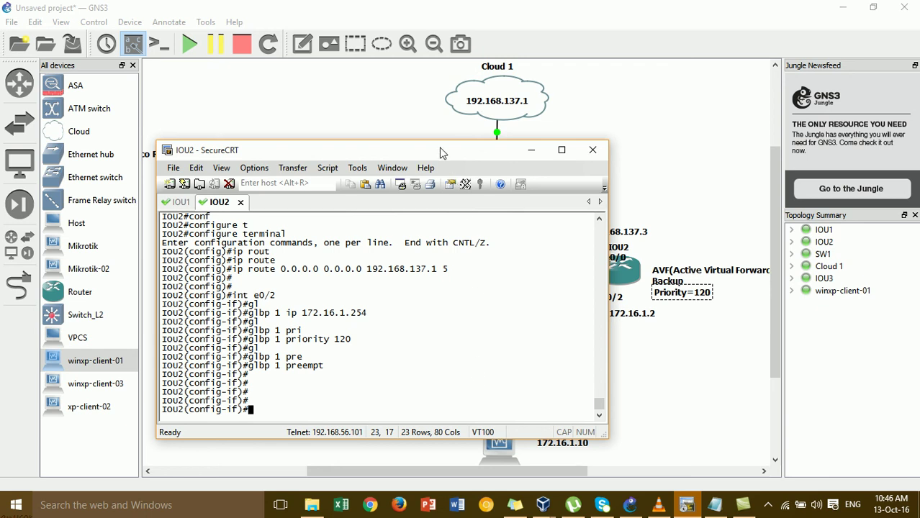
Step: Reposition the terminal window and leave configuration mode on IOU2 with the end command
left_click_drag(441, 150, 582, 160)
type("end")
key("Return")
Step: Ping google.com from IOU2 to test its internet connectivity
type("pong")
key("BackSpace")
key("BackSpace")
key("BackSpace")
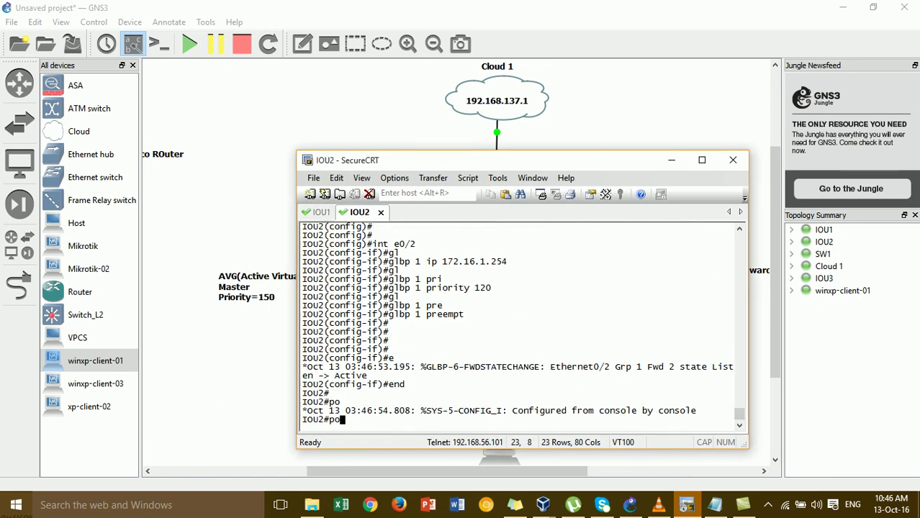
type("ng ")
type("gogle.com")
key("BackSpace")
key("BackSpace")
key("BackSpace")
key("BackSpace")
key("BackSpace")
key("BackSpace")
type("le.com")
key("BackSpace")
key("BackSpace")
key("BackSpace")
key("BackSpace")
key("BackSpace")
key("BackSpace")
key("BackSpace")
type("ogle.com")
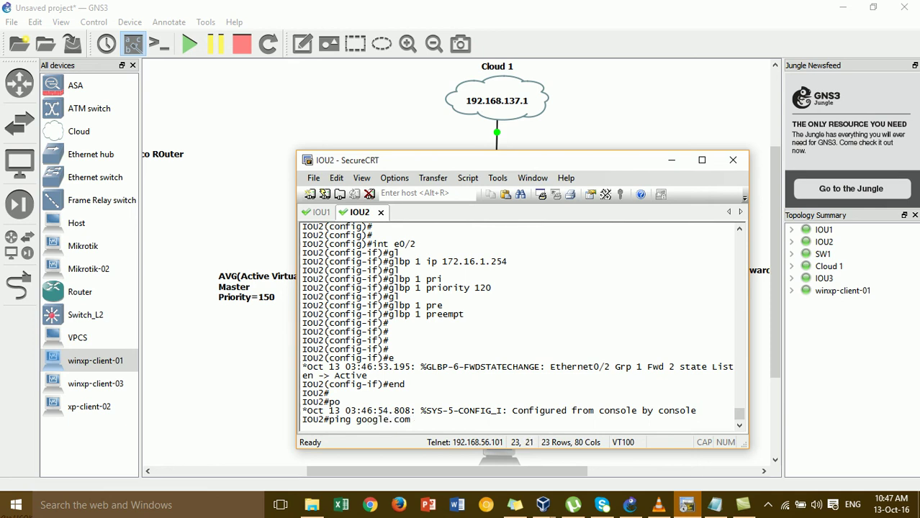
key("Return")
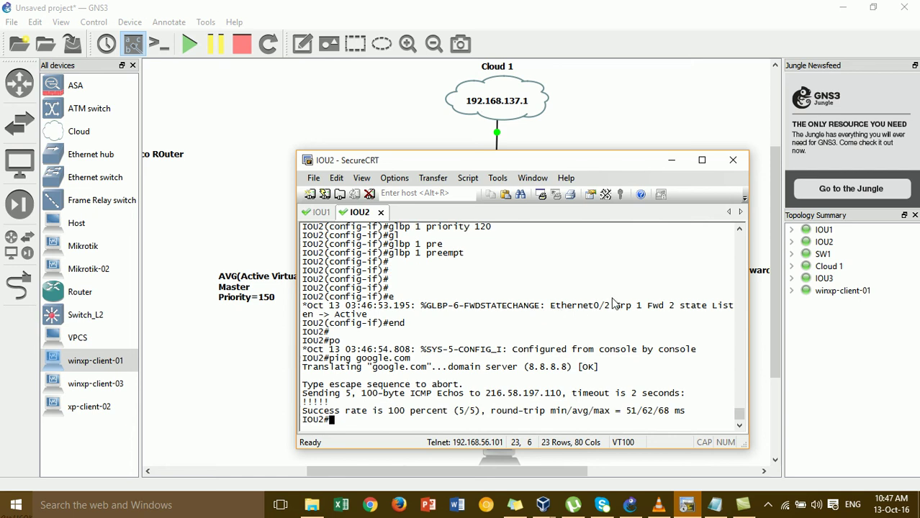
Step: Minimize SecureCRT and nudge the winxp-client-01 icon and its 172.16.1.10 label in the topology
left_click(671, 159)
left_click(657, 293)
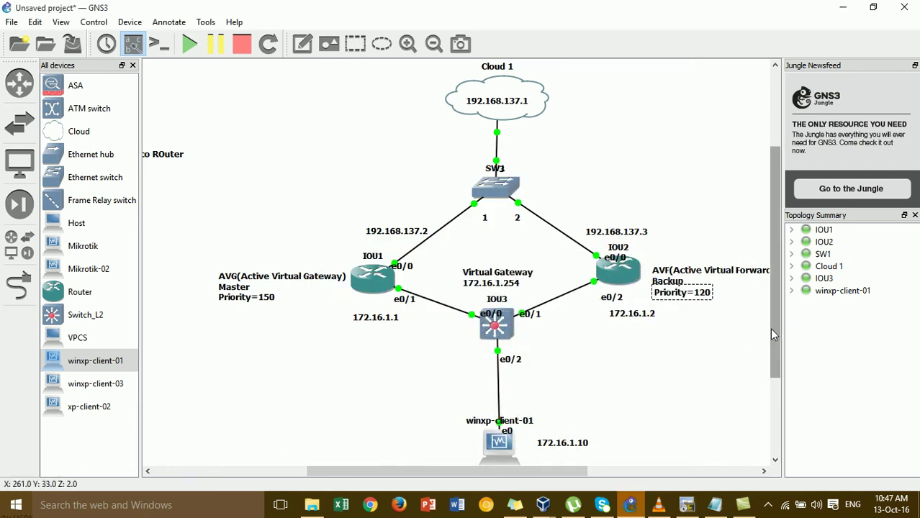
left_click_drag(771, 329, 783, 378)
mouse_move(498, 366)
left_mouse_down()
mouse_move(513, 359)
mouse_move(511, 369)
left_mouse_up()
left_click_drag(572, 367, 567, 366)
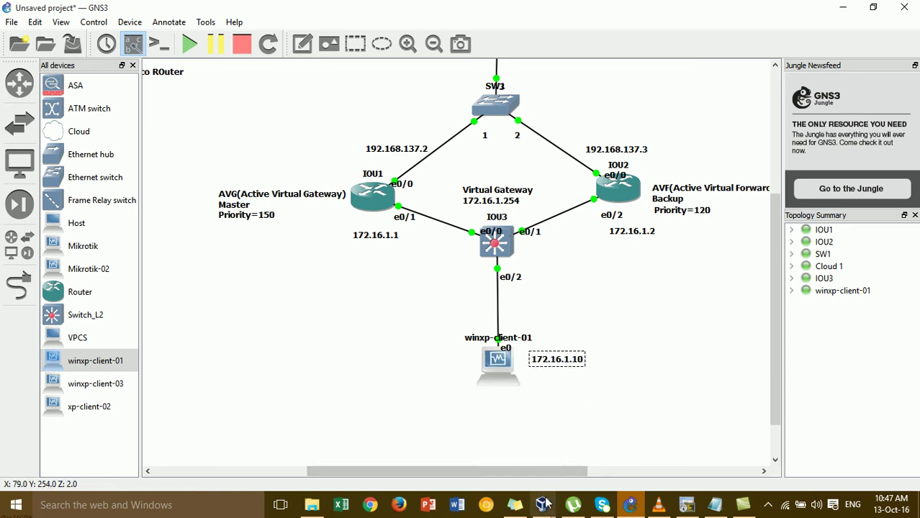
Step: Switch to the winxp-client-01 VirtualBox window and load google.com in Firefox to test the client's internet access
mouse_move(543, 506)
left_click(681, 443)
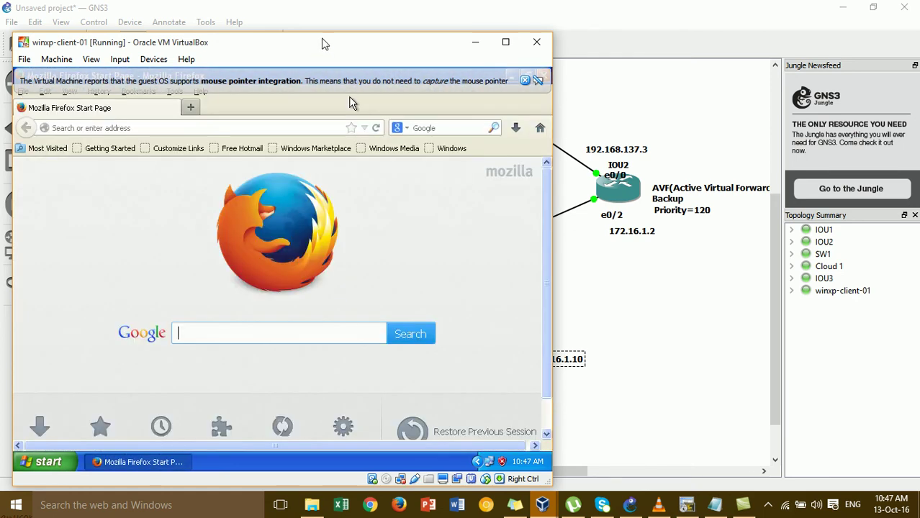
left_click_drag(338, 46, 420, 50)
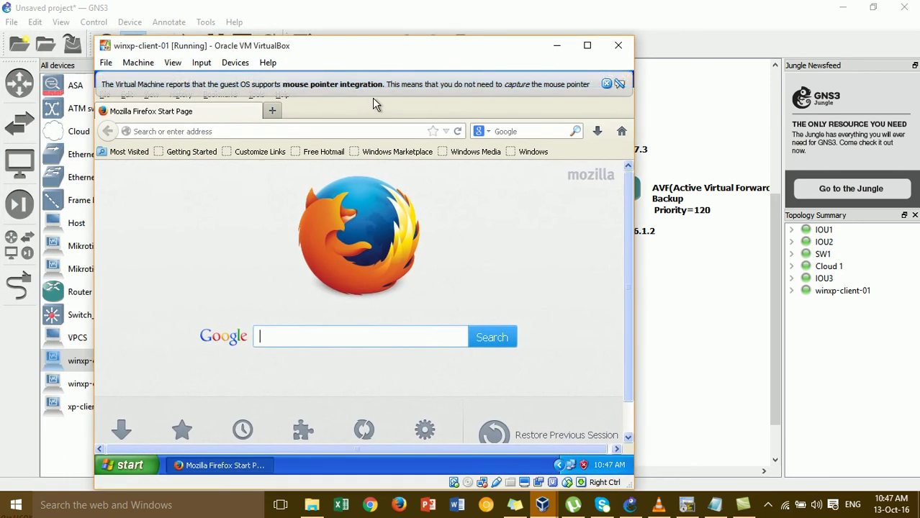
left_click(367, 129)
type("google.com/")
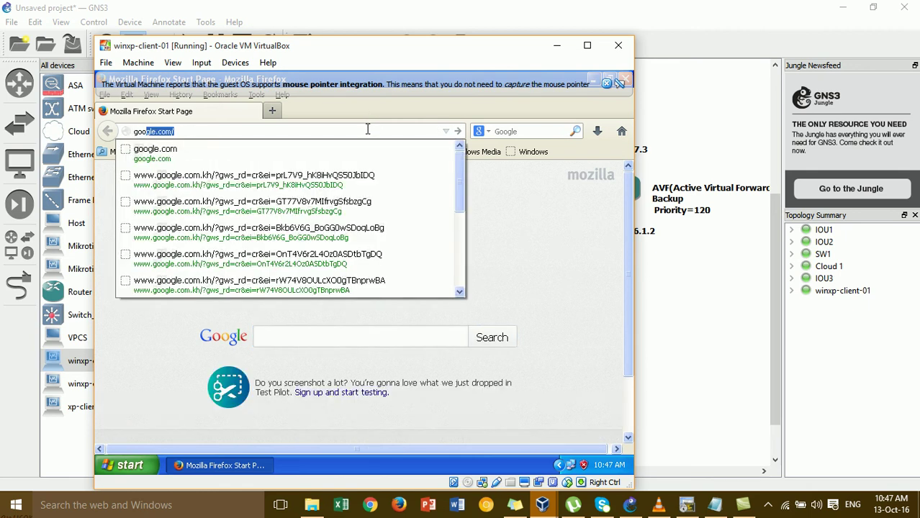
key("Return")
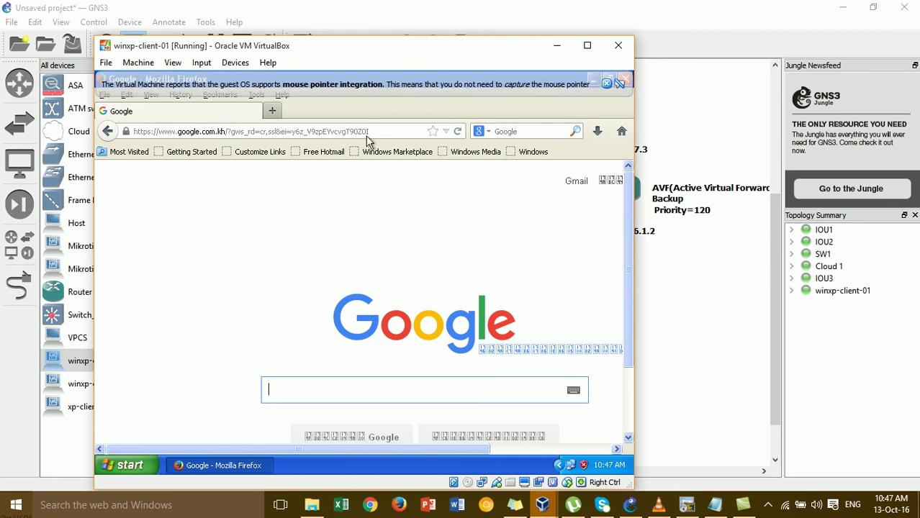
Step: Load facebook.com in a new Firefox tab on the Windows XP client
left_click(272, 111)
type("facebook.com/")
key("Return")
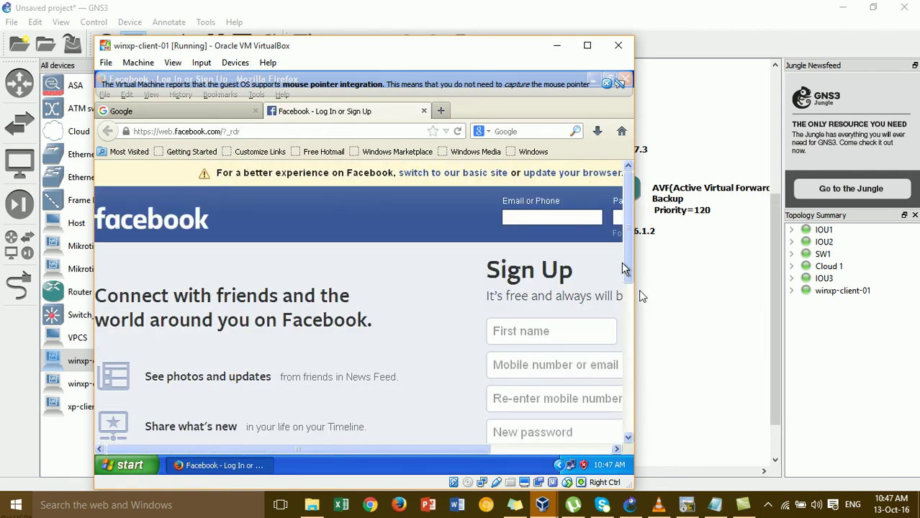
Step: Widen the virtual machine window, dismiss the mouse integration notice, and close Firefox with both its tabs
left_click_drag(634, 287, 771, 287)
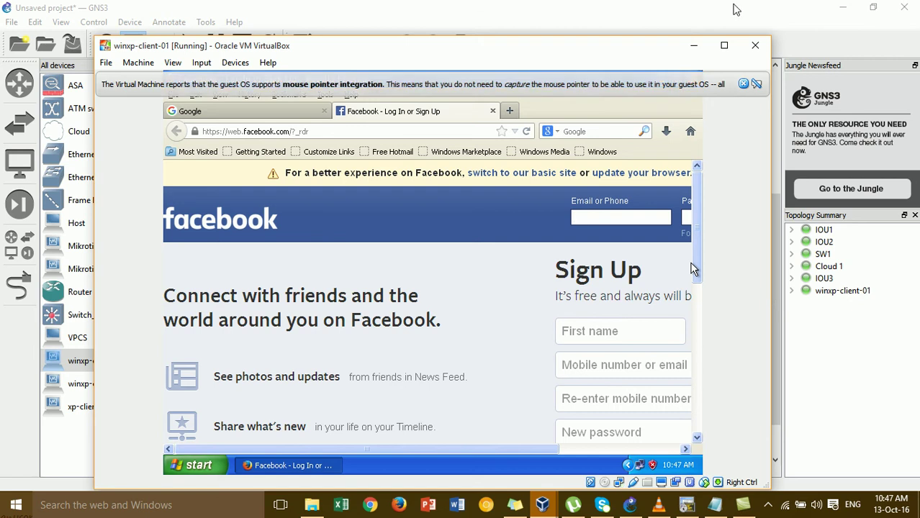
left_click(743, 83)
left_click(693, 78)
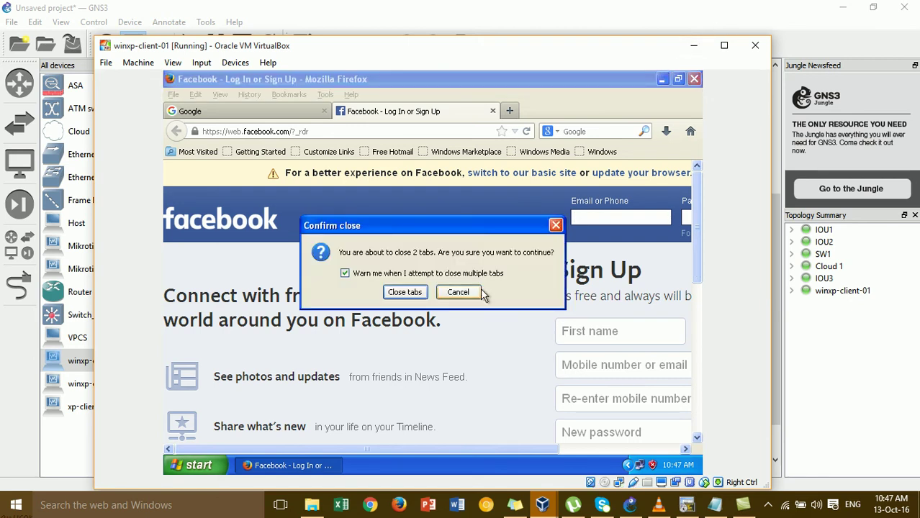
left_click(418, 296)
Step: Open a Command Prompt window on the Windows XP client
key("super+r")
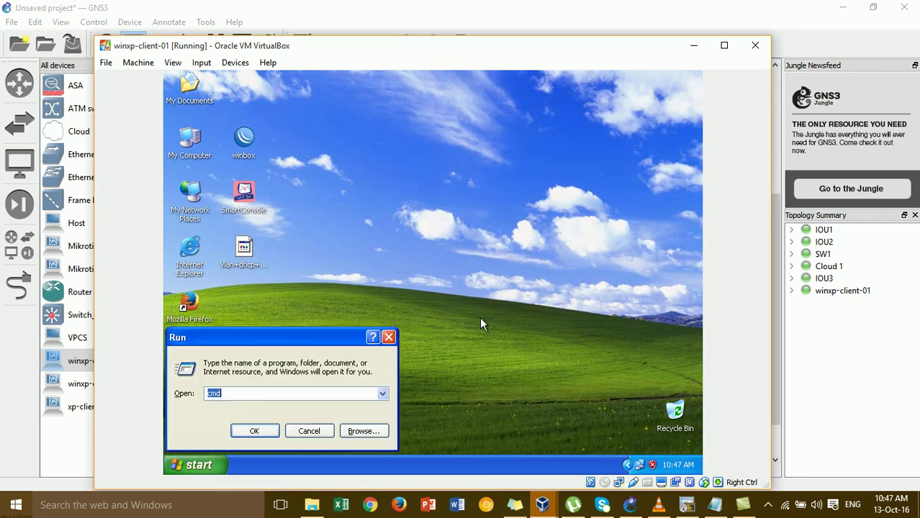
type("cmd")
key("Return")
key("Return")
key("Return")
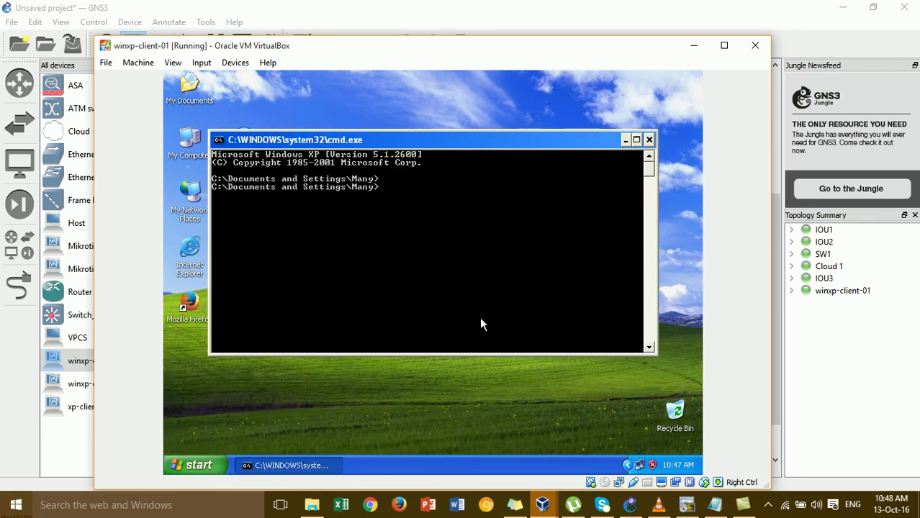
Step: Ping 8.8.8.8 continuously from the client with the -t option, and stop the ping after several replies
type("ping 8.8.8.8")
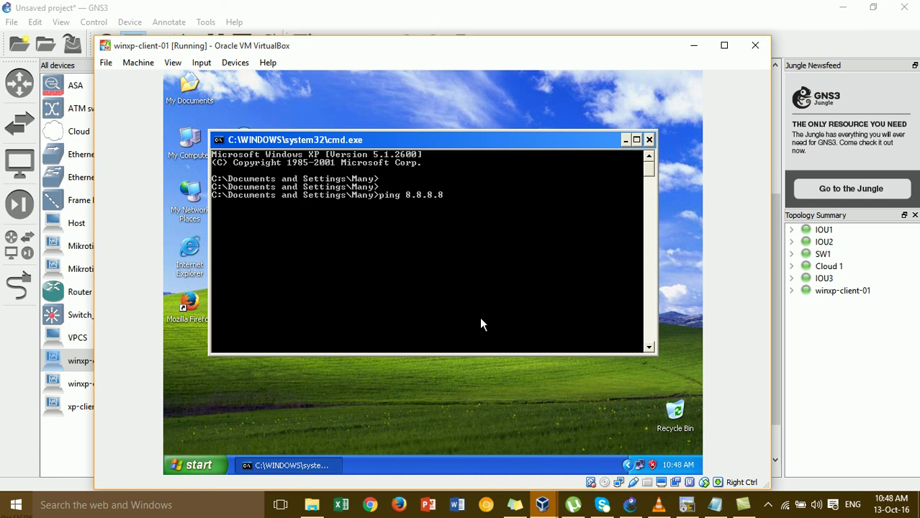
type(" -")
type("t")
key("Return")
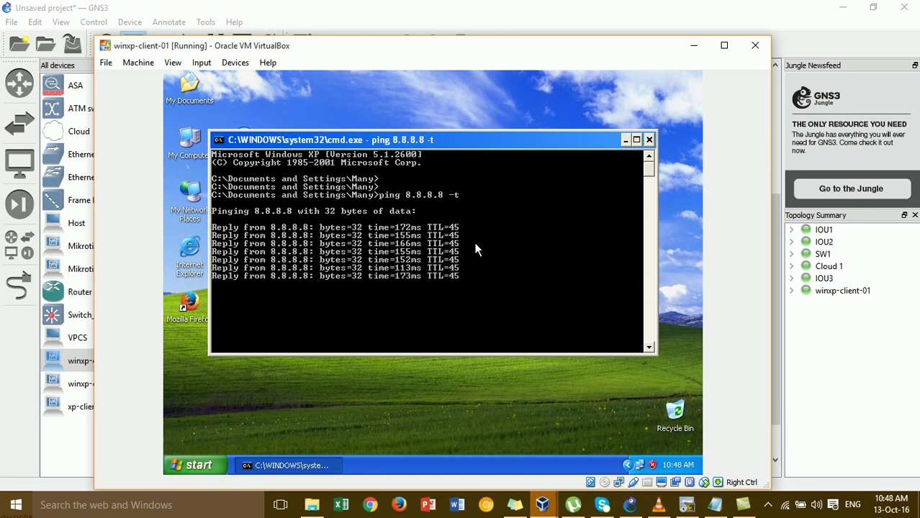
key("ctrl+c")
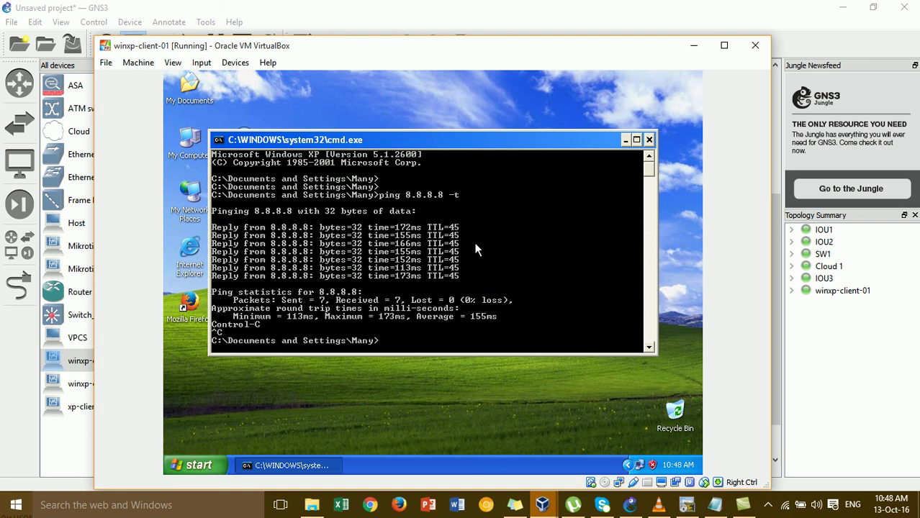
Step: Change to the root directory of drive C and trace the route to 8.8.8.8
type("cd\\")
key("Return")
key("Return")
type("tracert")
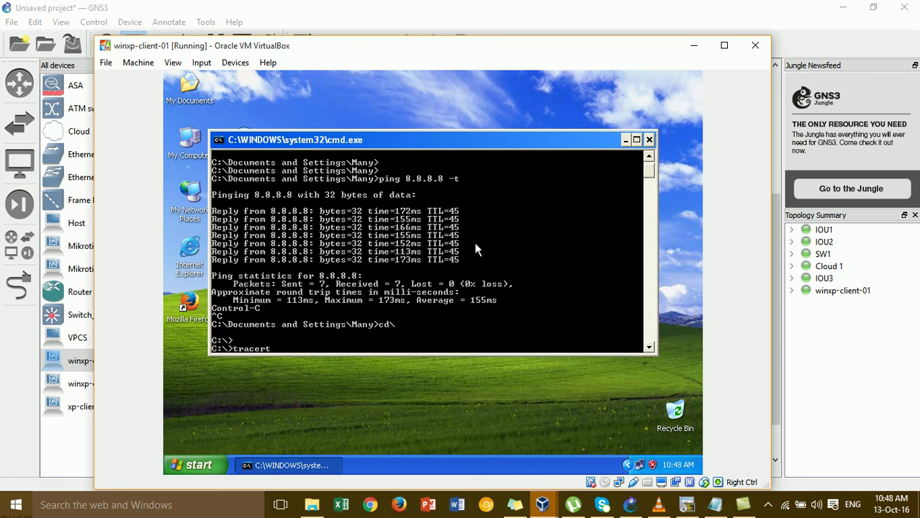
type(".8")
key("Return")
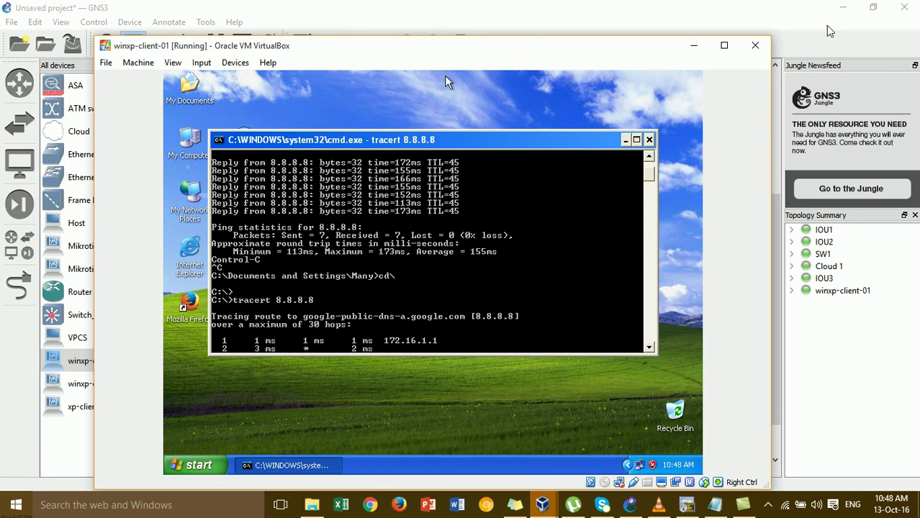
Step: Move the winxp-client-01 window aside to compare the trace's hops with IOU1's addresses, and bring the GNS3 topology back to the front
left_click(724, 45)
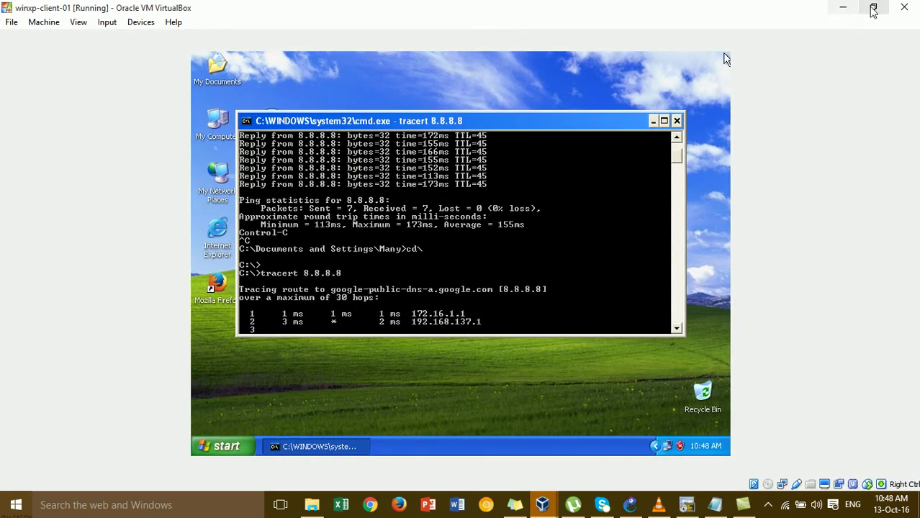
left_click(873, 8)
left_click_drag(564, 10, 792, 35)
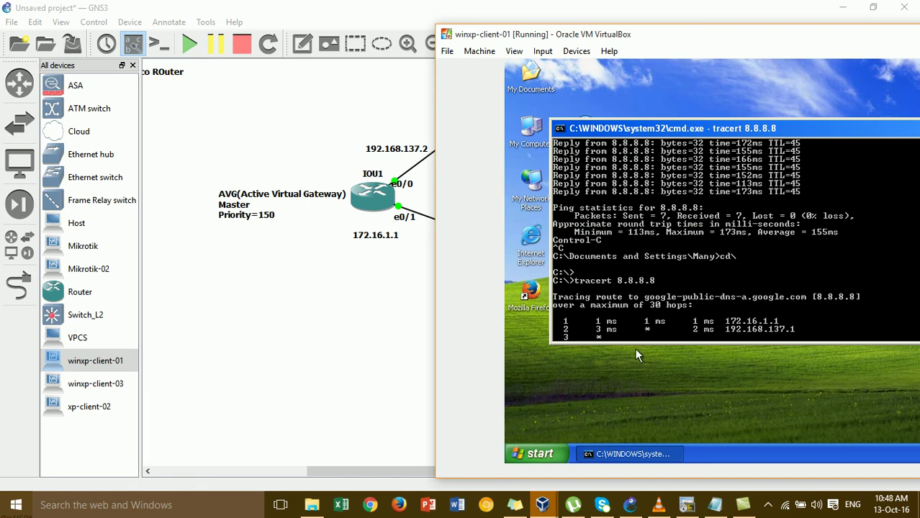
left_click_drag(560, 37, 650, 37)
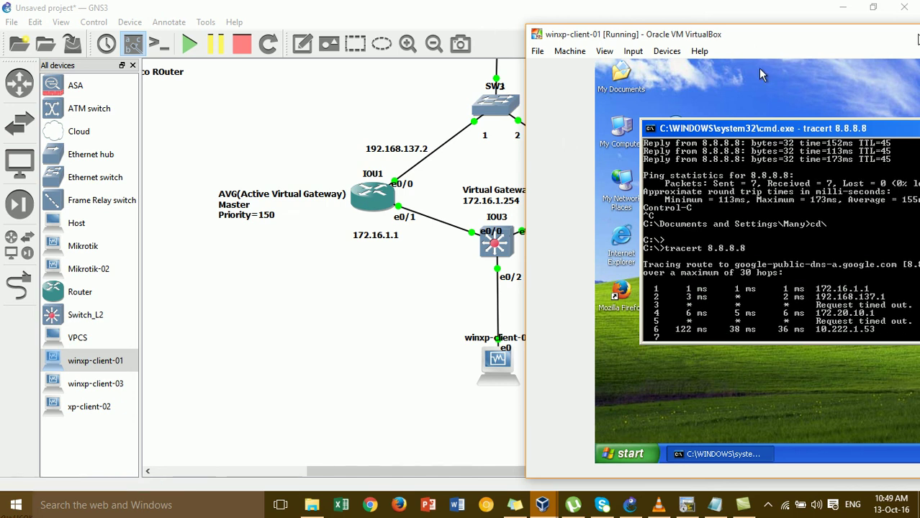
left_click_drag(829, 40, 772, 31)
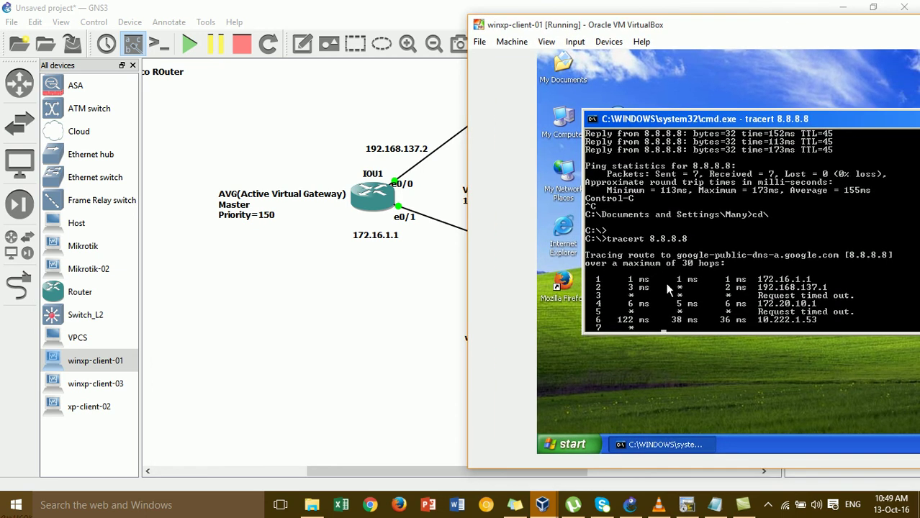
left_click(411, 284)
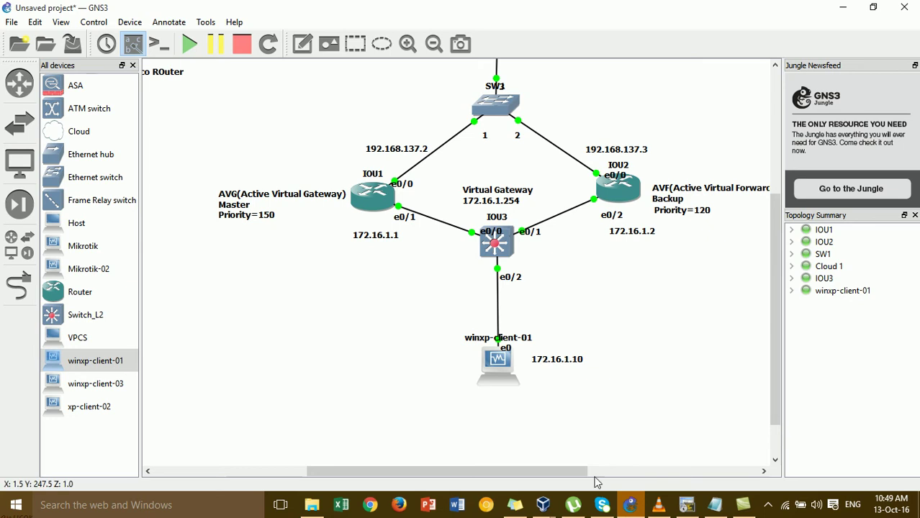
Step: Switch to SecureCRT, move its window beside IOU1 in the topology, and leave configuration mode in the IOU1 session
left_click(685, 505)
left_click_drag(475, 163, 650, 136)
left_click(492, 184)
key("Return")
key("Return")
type("end")
key("Return")
key("Return")
Step: List the available options of the show glbp command on IOU1
type("show f")
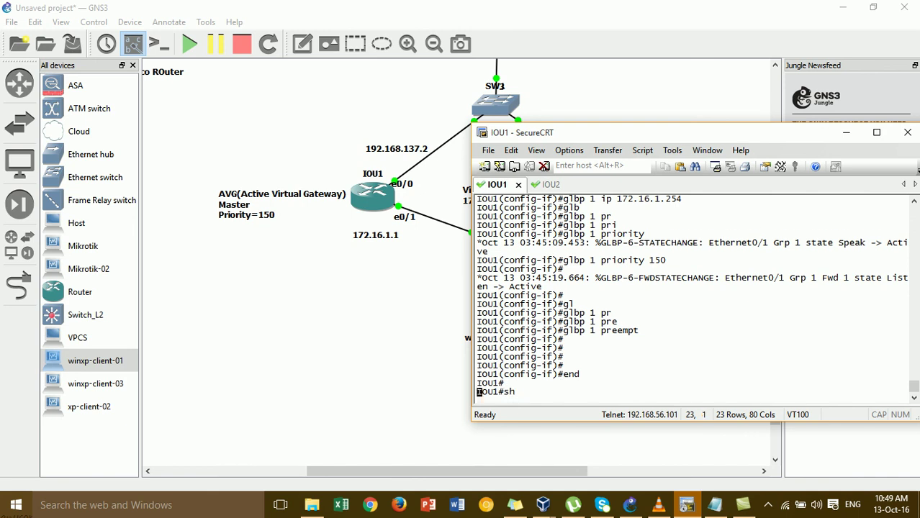
key("Tab")
type("fl")
key("Tab")
type("g")
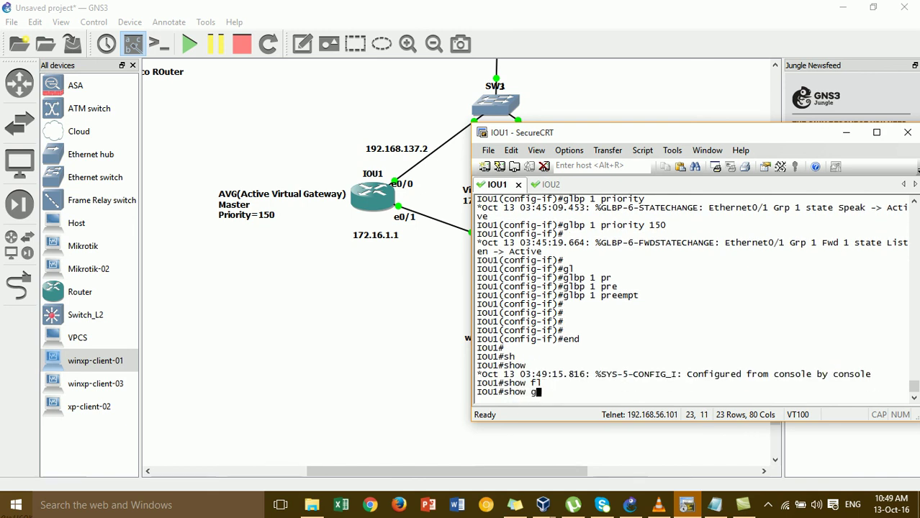
type("l")
key("Tab")
type("b")
key("Tab")
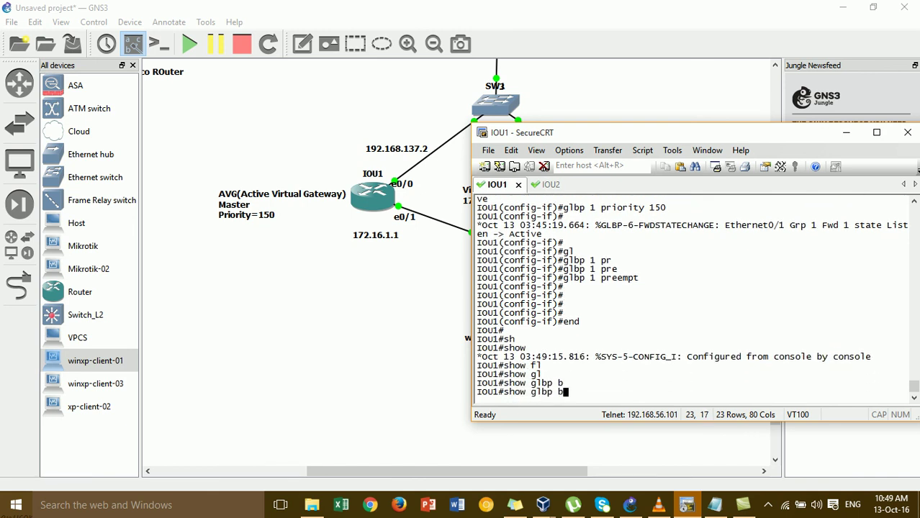
type("s")
key("Tab")
key("BackSpace")
key("BackSpace")
key("BackSpace")
key("BackSpace")
key("BackSpace")
key("BackSpace")
key("BackSpace")
type("?")
Step: Display the GLBP summary on IOU1 with show glbp brief
type("br")
key("Tab")
key("Return")
key("Return")
key("Return")
key("Return")
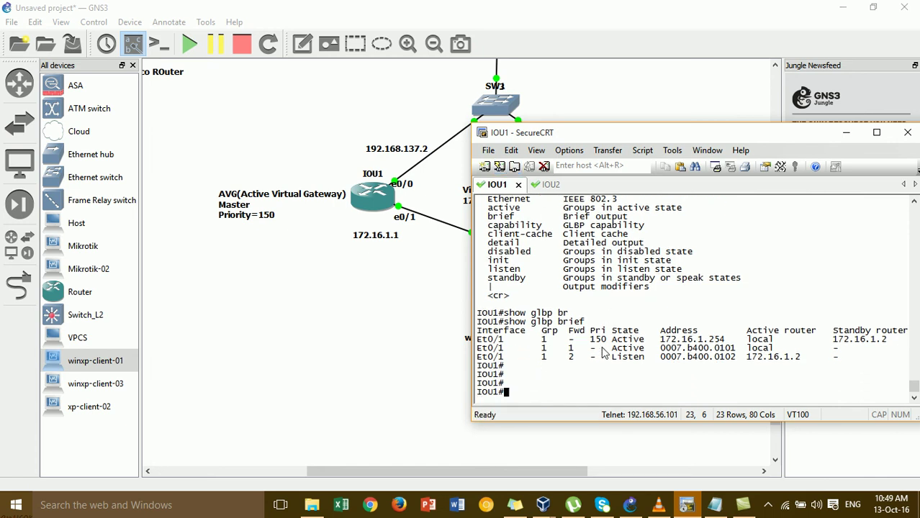
Step: Examine the priority, virtual address and standby router in IOU1's GLBP summary, and locate the matching router IOU2 in the topology
left_click_drag(591, 339, 607, 341)
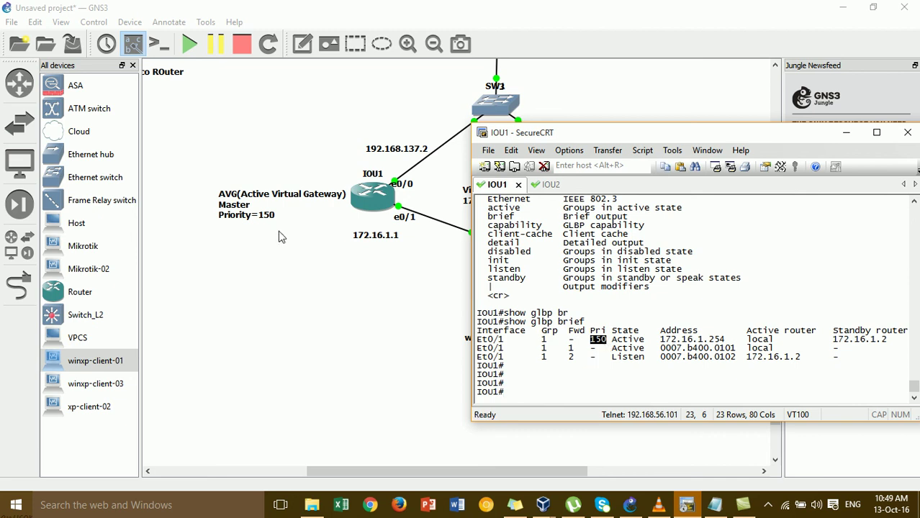
left_click_drag(613, 340, 725, 341)
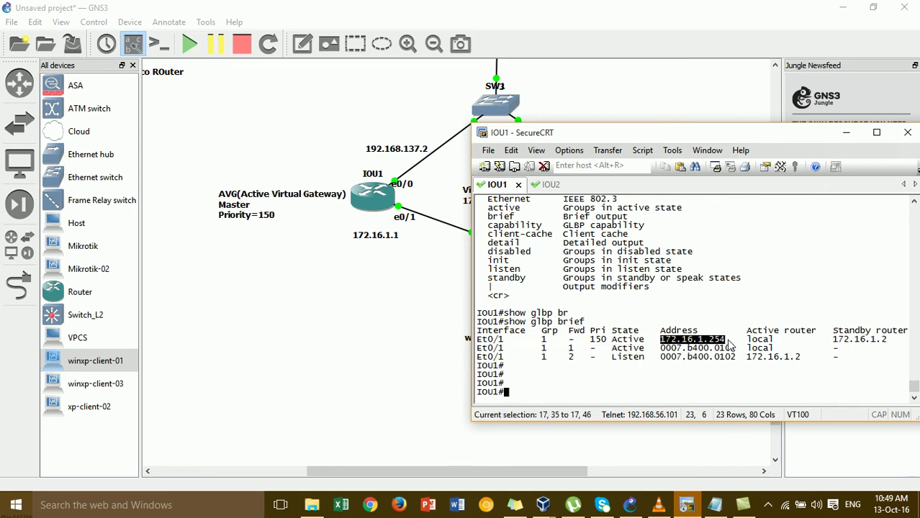
left_click_drag(829, 340, 885, 345)
left_click_drag(723, 138, 324, 177)
left_click_drag(603, 128, 646, 261)
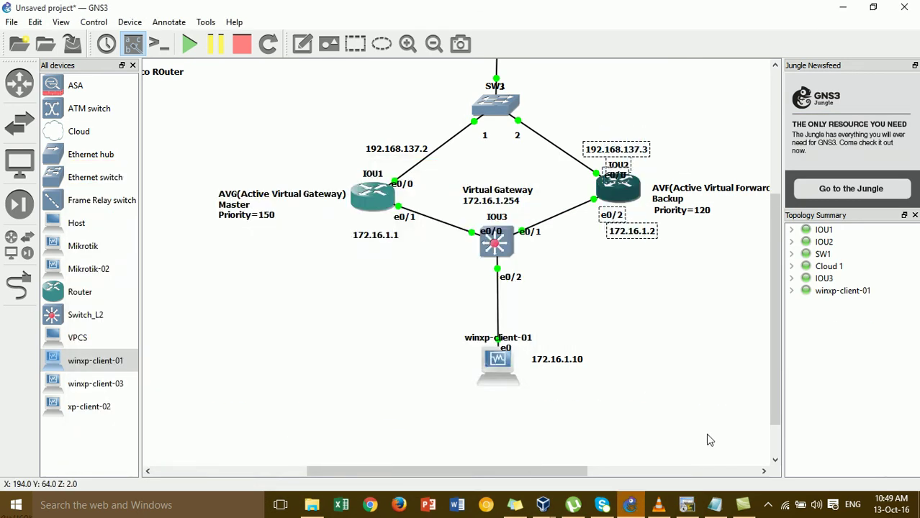
Step: Return to SecureCRT and examine the standby router and the states of forwarders 1 and 2 in IOU1's GLBP summary
left_click(686, 504)
left_click(455, 375)
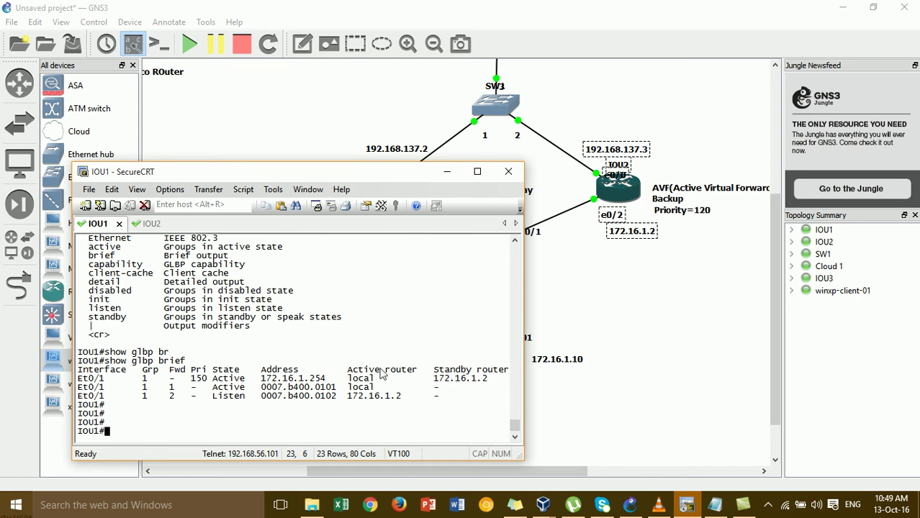
left_click_drag(432, 371, 489, 384)
left_click(489, 383)
left_click_drag(431, 377, 466, 380)
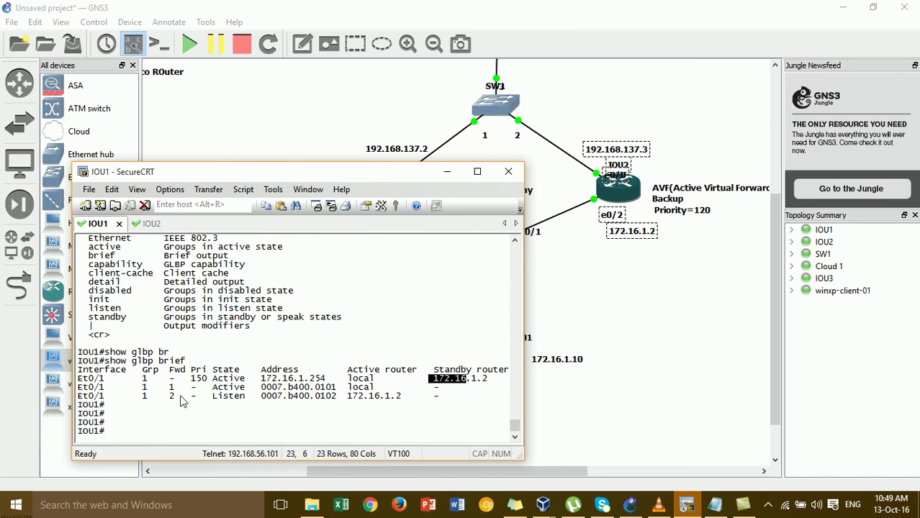
left_click_drag(166, 388, 343, 393)
left_click_drag(203, 395, 245, 397)
Step: Minimize SecureCRT and examine the roles of IOU1, IOU2 and the virtual gateway between them in the topology
left_click(446, 171)
left_click_drag(320, 135, 390, 234)
left_click_drag(647, 123, 613, 242)
left_click(629, 121)
left_click_drag(627, 117, 603, 249)
left_click(610, 268)
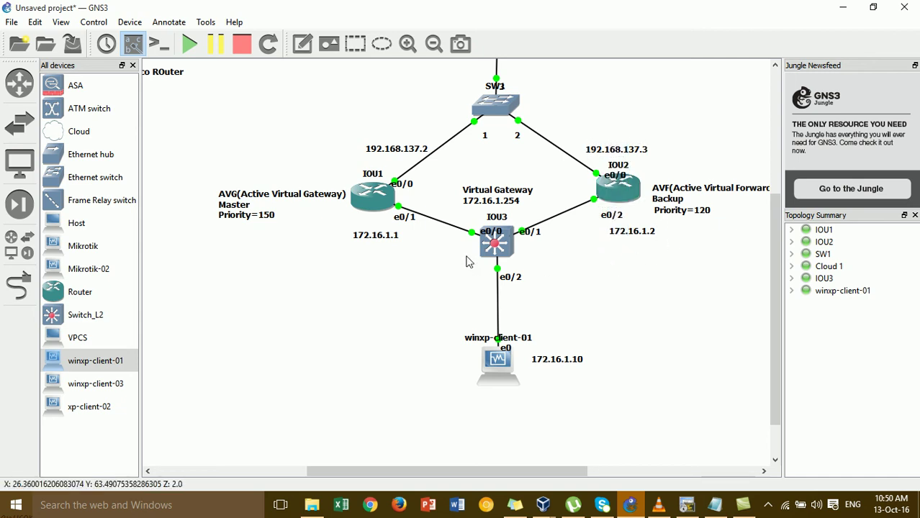
left_click_drag(338, 164, 692, 276)
left_click(661, 302)
left_click_drag(307, 135, 645, 298)
left_click(644, 293)
left_click_drag(339, 180, 410, 231)
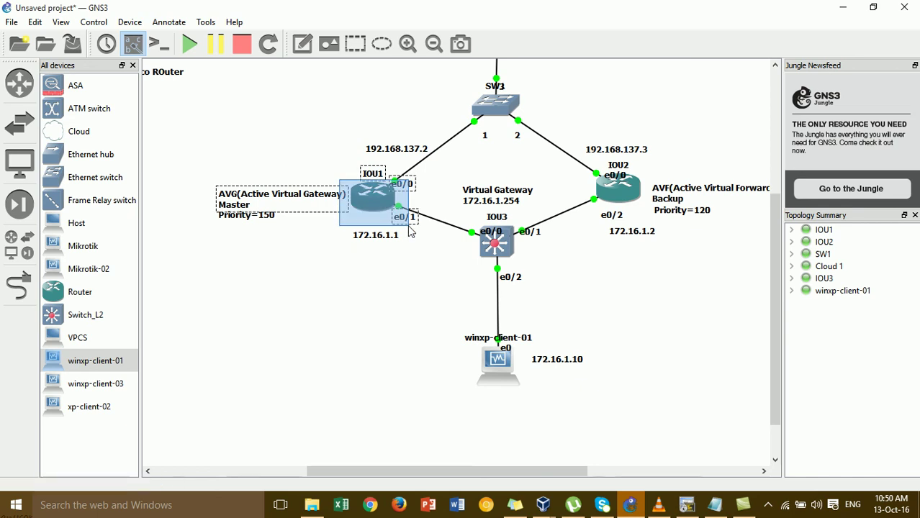
left_click_drag(410, 230, 410, 230)
left_click_drag(653, 113, 583, 257)
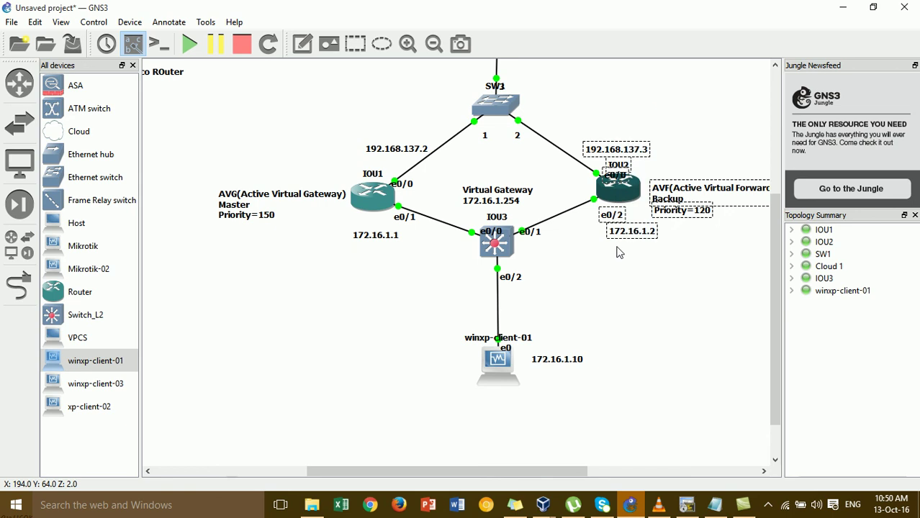
Step: Restore SecureCRT, switch to the winxp-client-01 virtual machine and start a continuous ping to 8.8.8.8
left_click(636, 509)
left_click(630, 505)
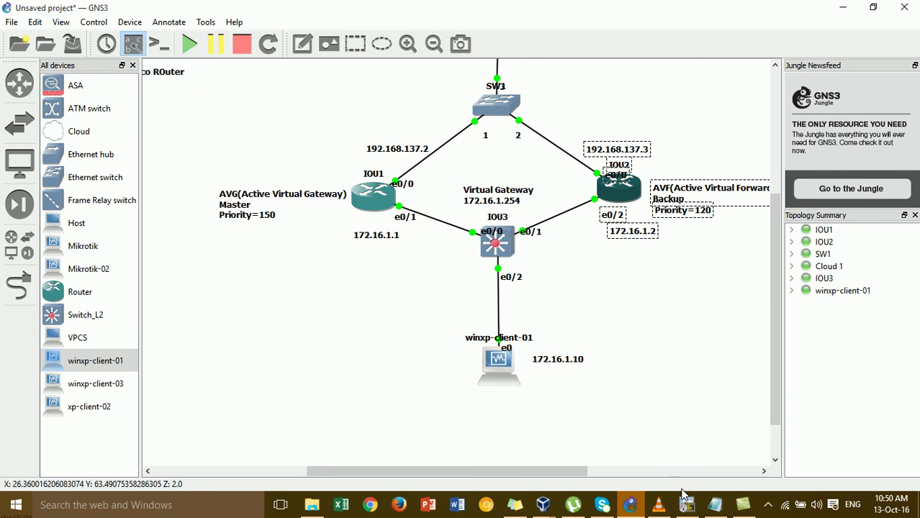
left_click(686, 504)
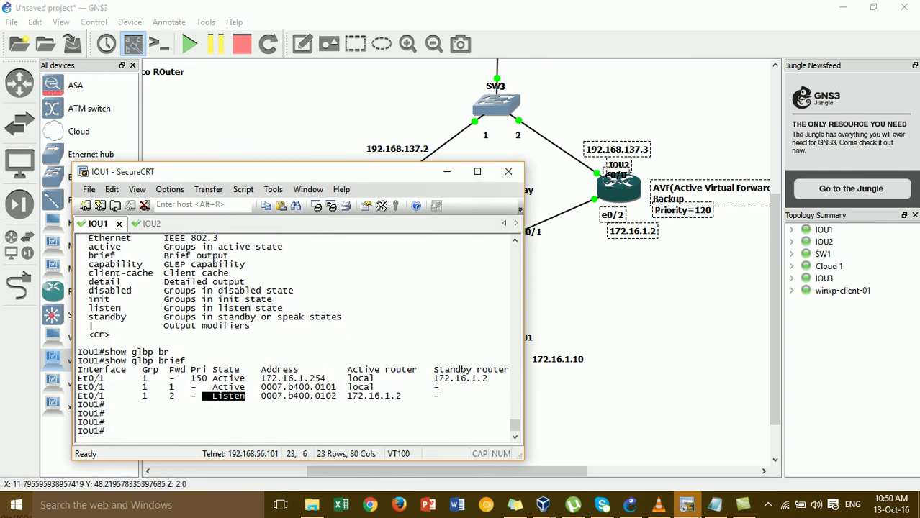
mouse_move(542, 503)
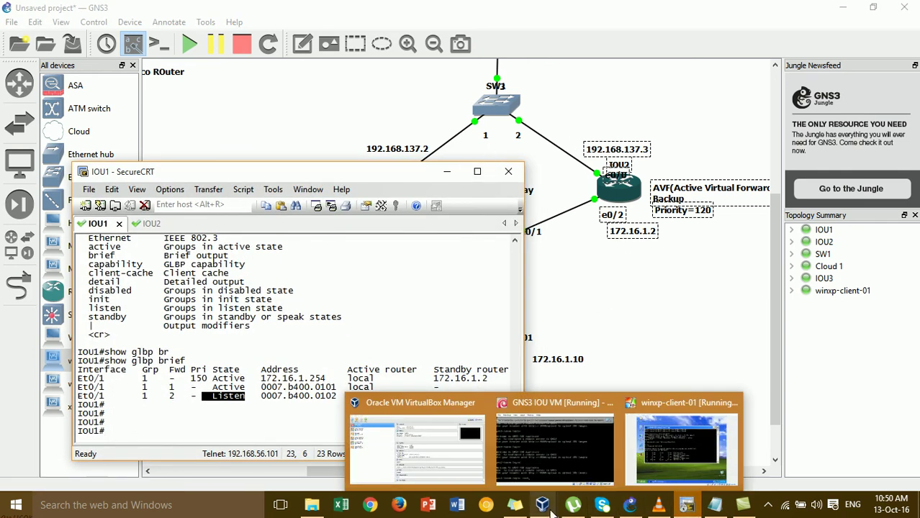
left_click(683, 470)
key("Up")
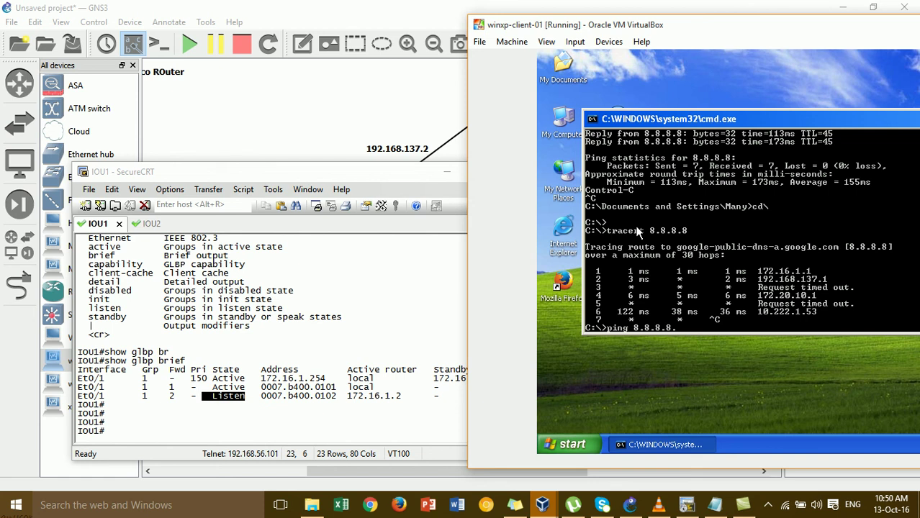
type("t")
key("Return")
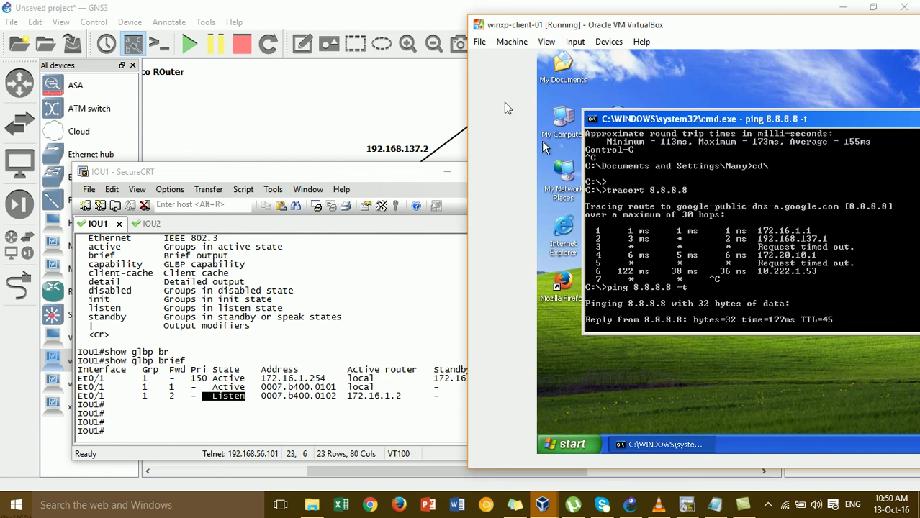
Step: Arrange and narrow the SecureCRT window so that IOU1 in the topology and the client's running ping are both visible
left_click_drag(576, 28, 680, 29)
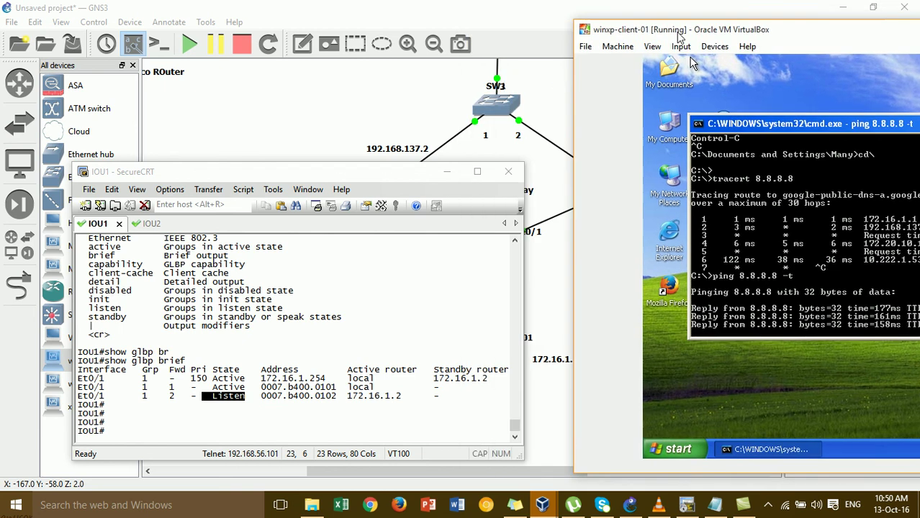
left_click_drag(374, 172, 287, 65)
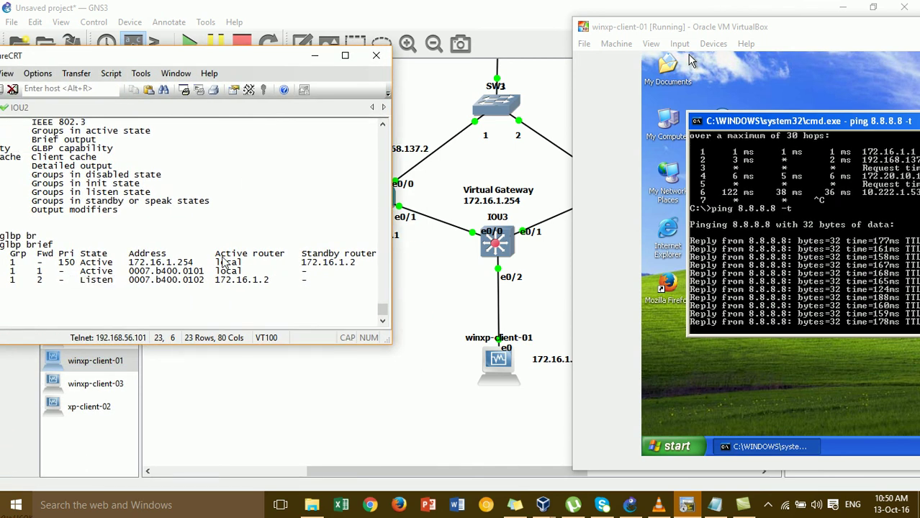
scroll(201, 144, "down", 1)
left_click_drag(208, 65, 377, 163)
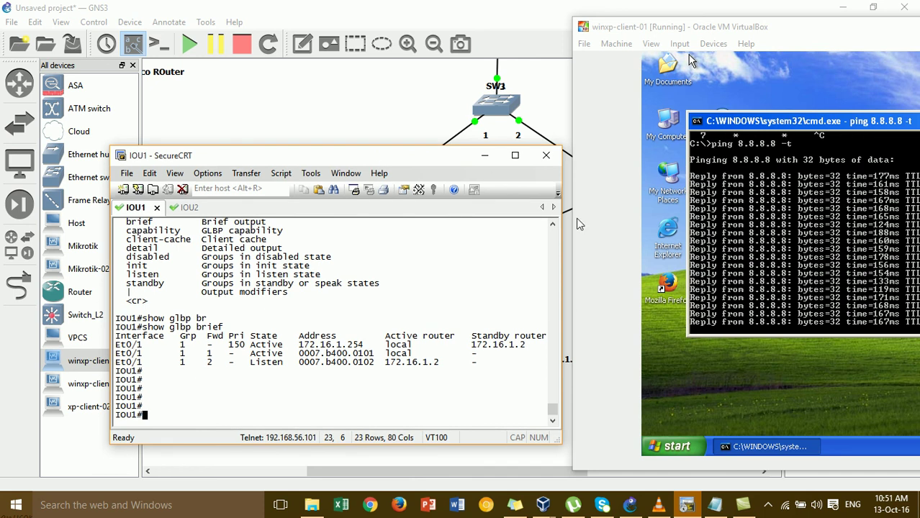
left_click_drag(562, 244, 324, 246)
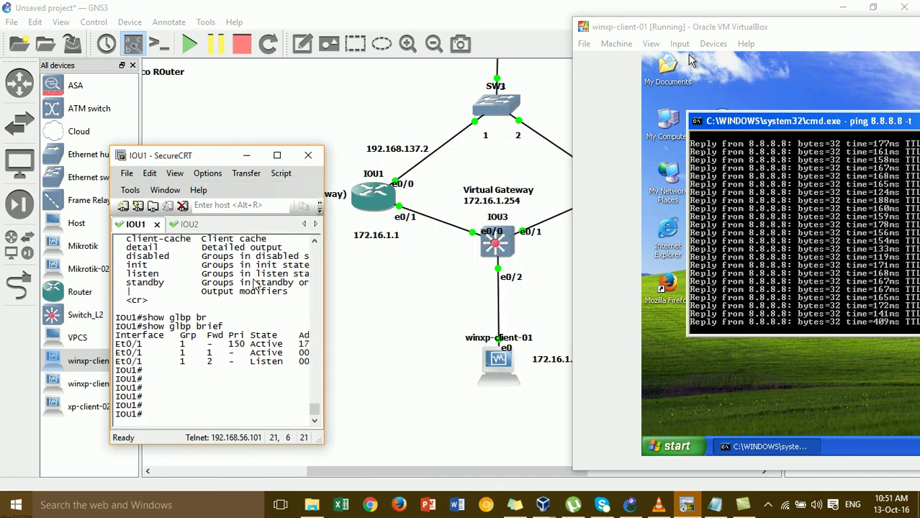
Step: Enter global configuration mode on IOU1
key("Return")
type("conf")
key("Tab")
type("t")
key("Tab")
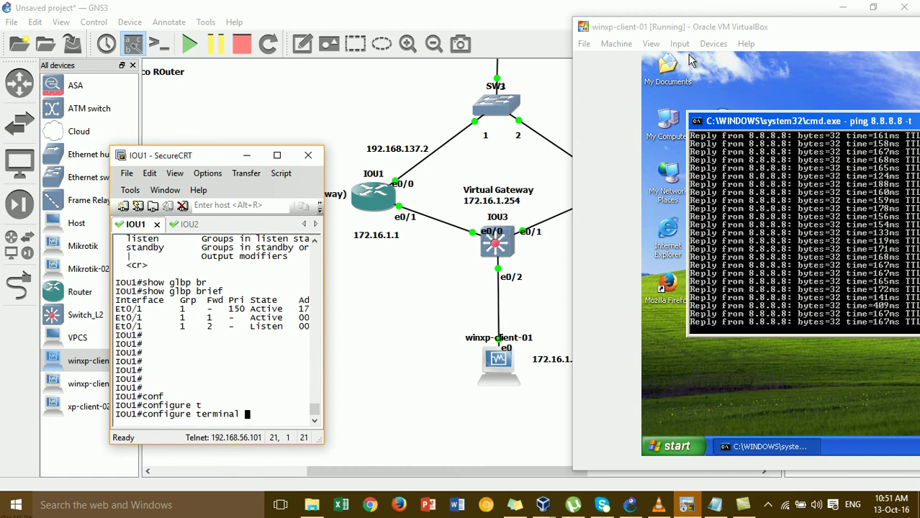
key("Return")
type("e0/")
type("2")
key("BackSpace")
type("1")
key("Return")
type("sh")
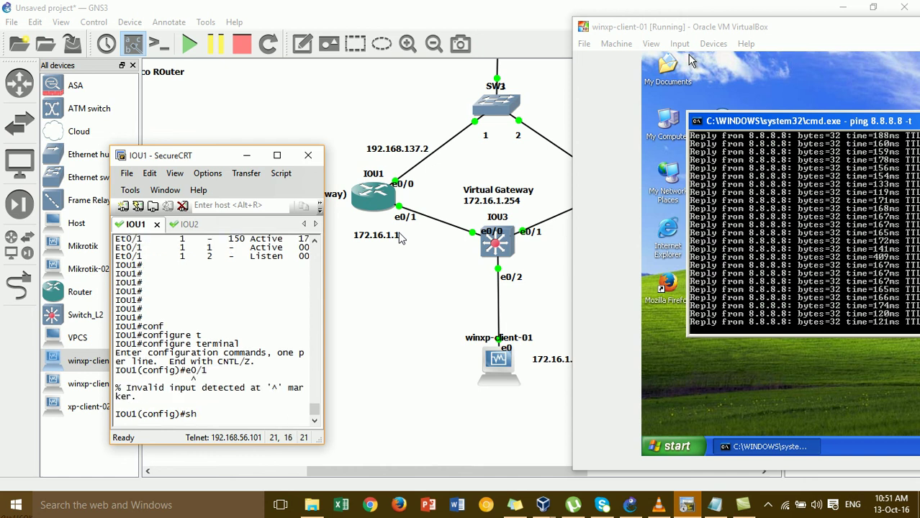
key("BackSpace")
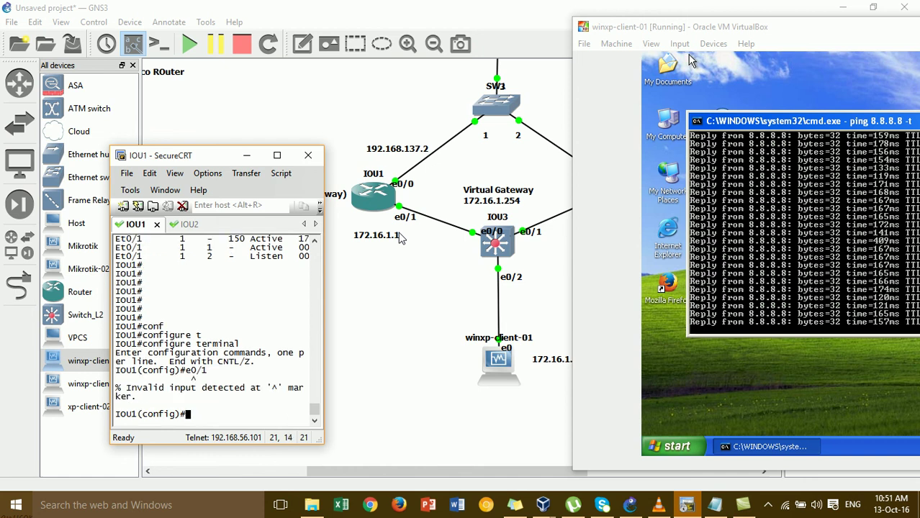
Step: Shut down interface e0/1 on IOU1 and reposition the client virtual machine so its running ping can be read
type("t")
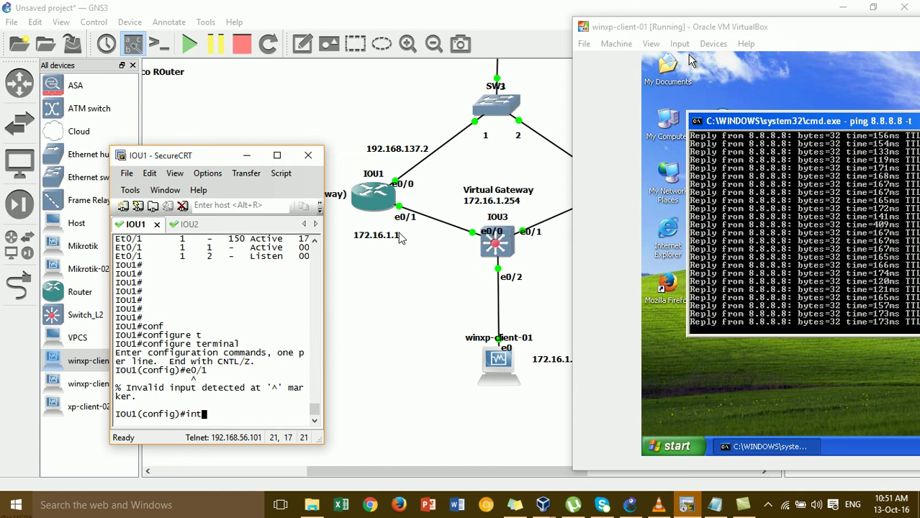
type(" e0/")
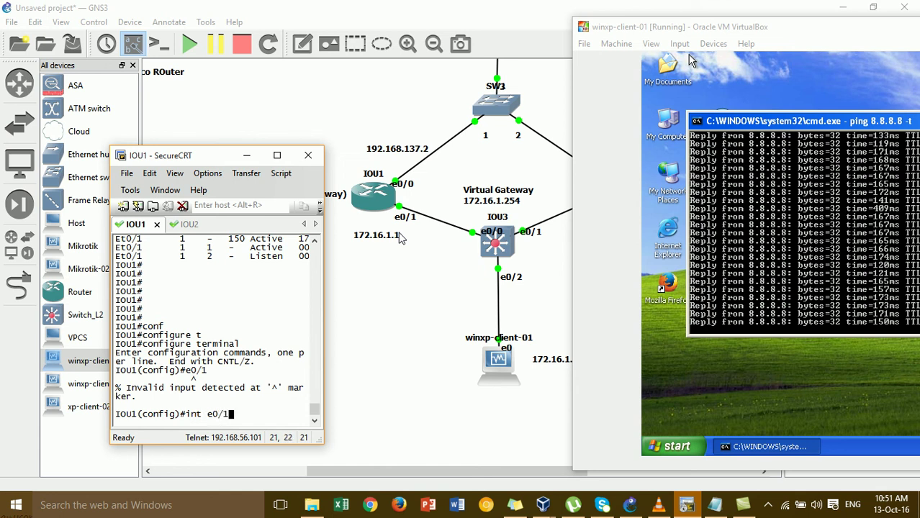
type("1")
key("Return")
type("sh")
key("Tab")
key("Return")
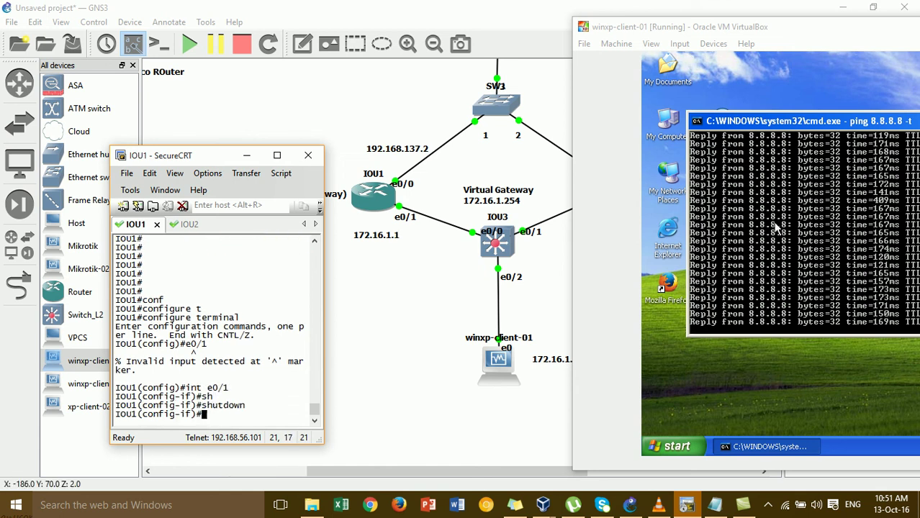
left_click_drag(722, 33, 631, 28)
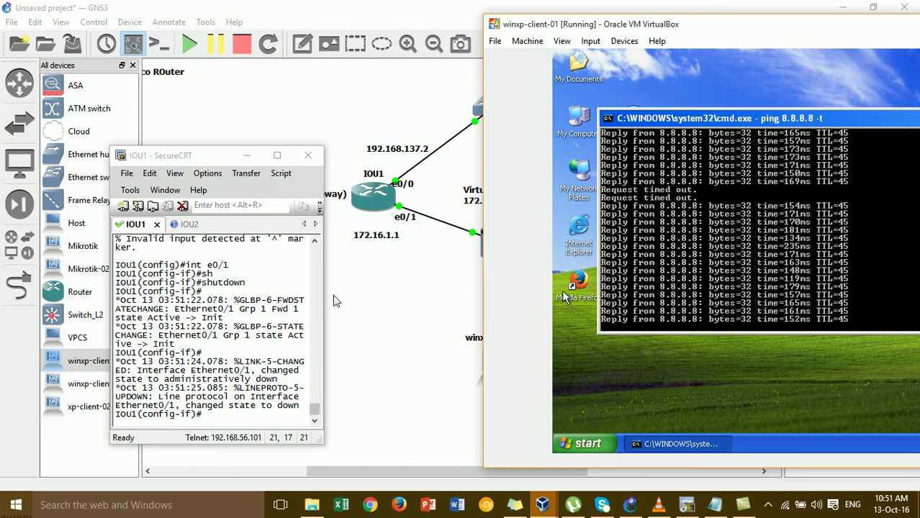
Step: Leave configuration mode on IOU1 and display its brief GLBP status in a SecureCRT window widened for the output
left_click_drag(324, 311, 522, 338)
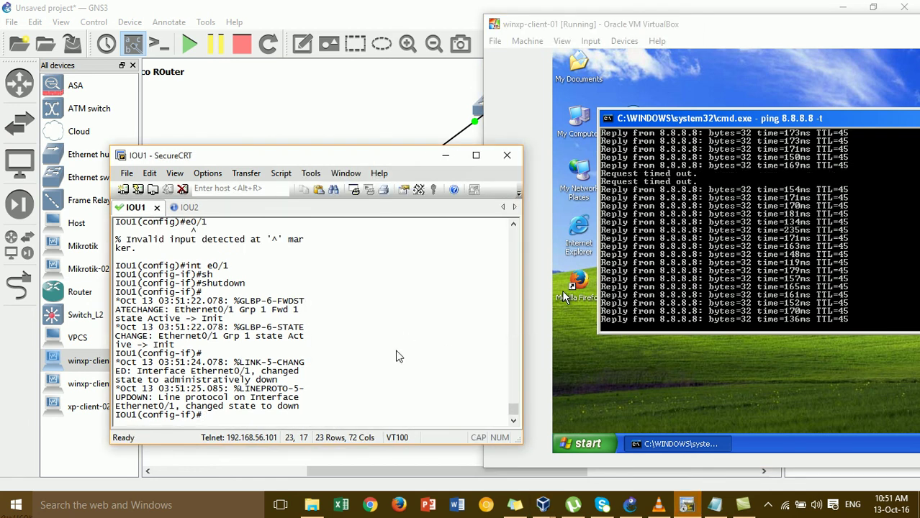
key("Return")
key("Return")
type("en")
type("h")
key("Tab")
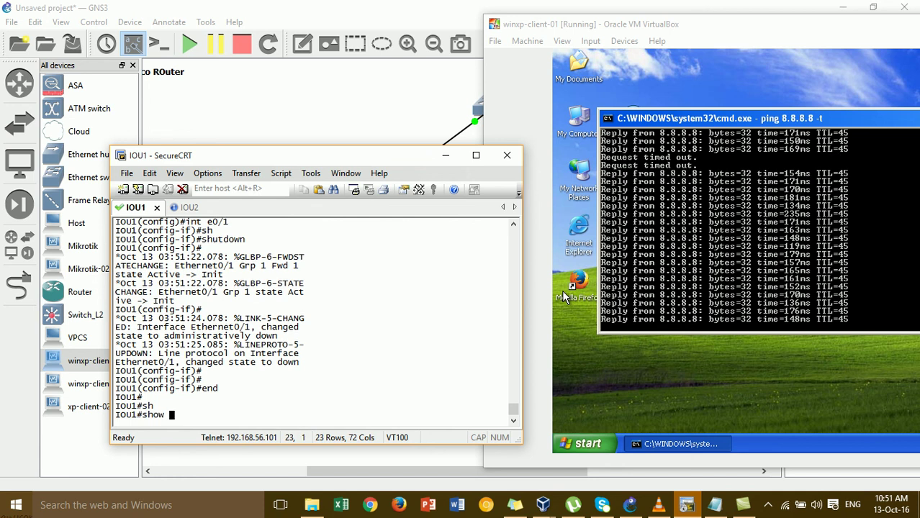
type("glbp")
key("Tab")
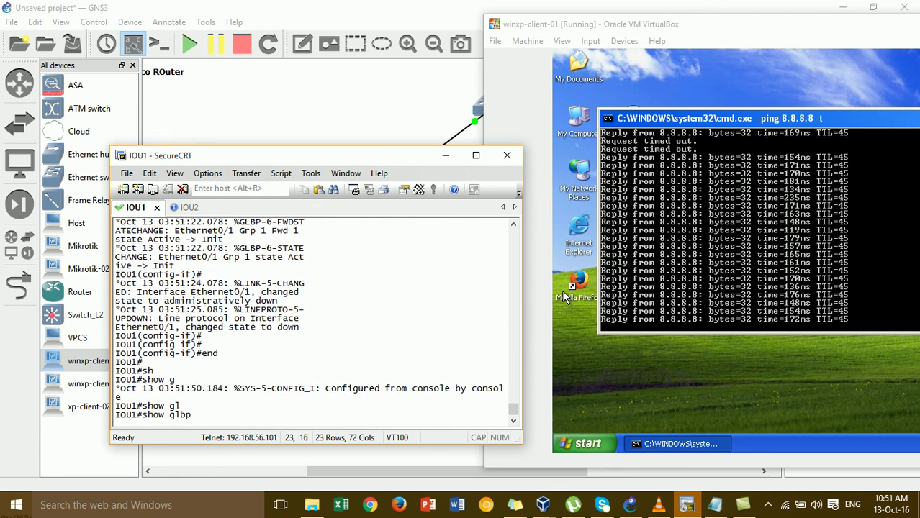
type("br")
key("Tab")
key("Return")
key("Return")
key("Return")
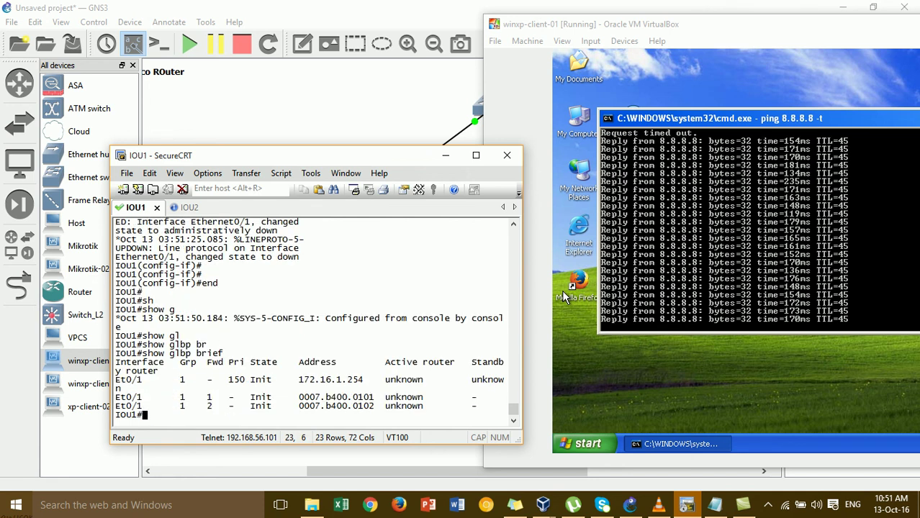
key("Return")
key("Return")
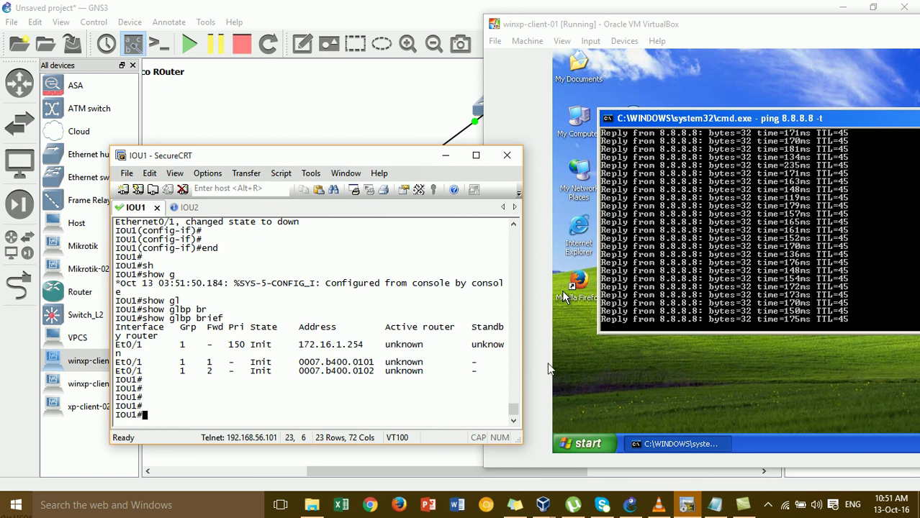
left_click_drag(522, 360, 601, 380)
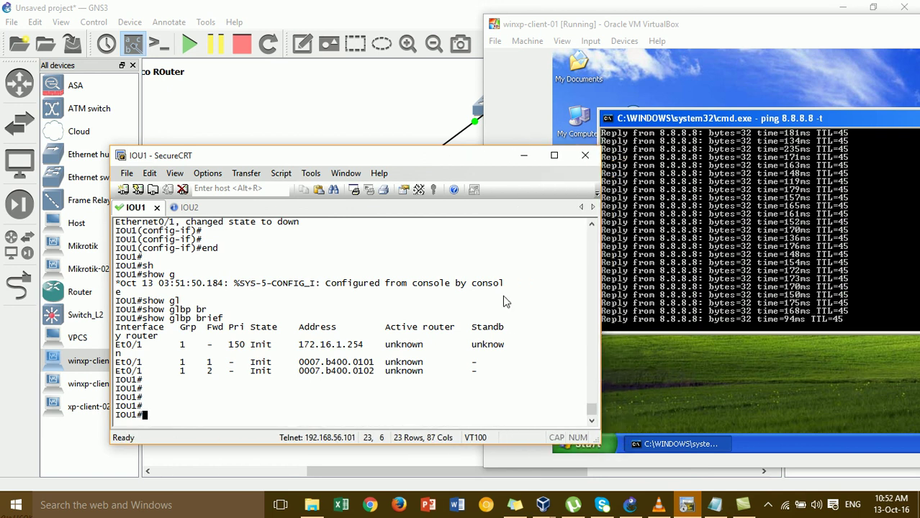
Step: Minimize the client virtual machine and SecureCRT, examine IOU2 in the topology, and restore SecureCRT
left_click(515, 142)
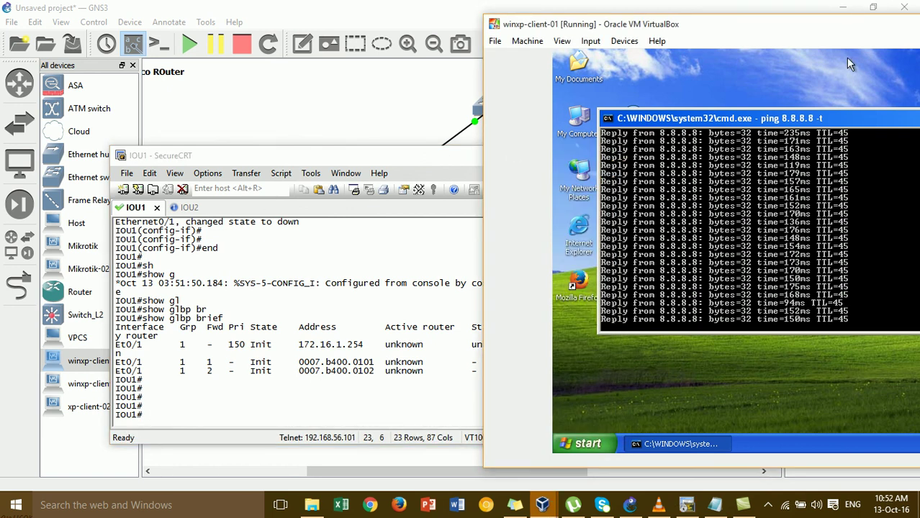
left_click_drag(799, 32, 787, 31)
left_click(883, 49)
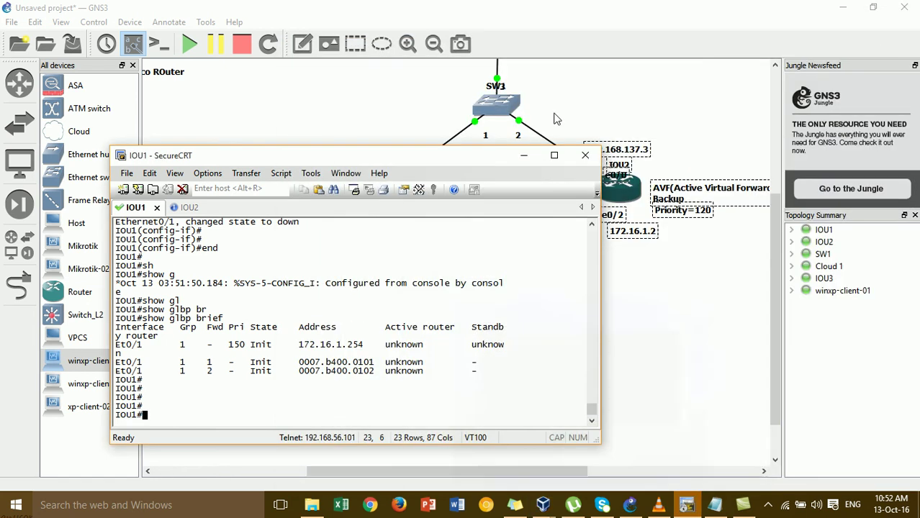
left_click(519, 154)
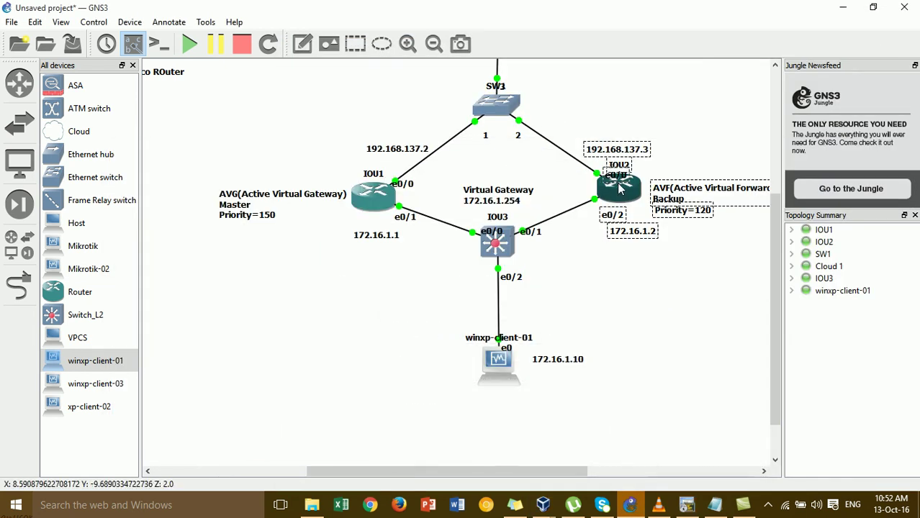
left_click(686, 505)
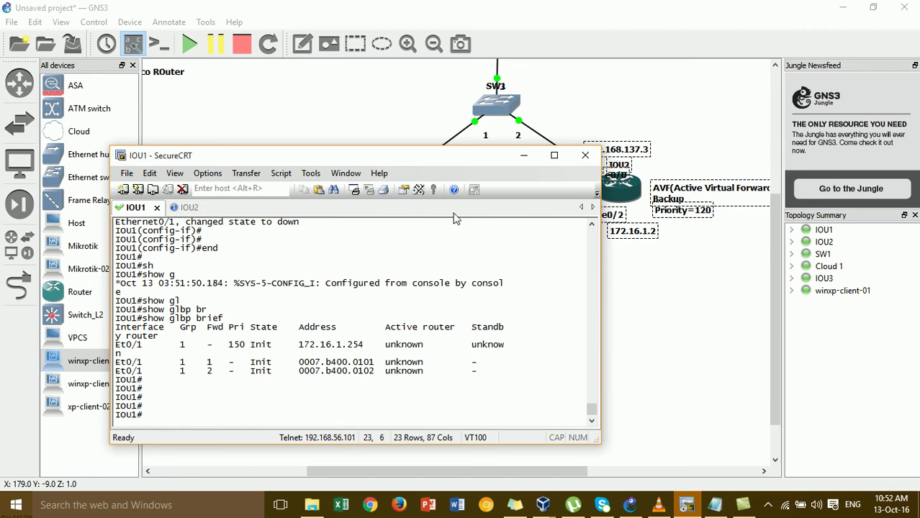
Step: Switch to the IOU2 session, move the window clear of IOU2 in the topology, and display IOU2's brief GLBP status
left_click(189, 207)
left_click_drag(291, 157, 236, 93)
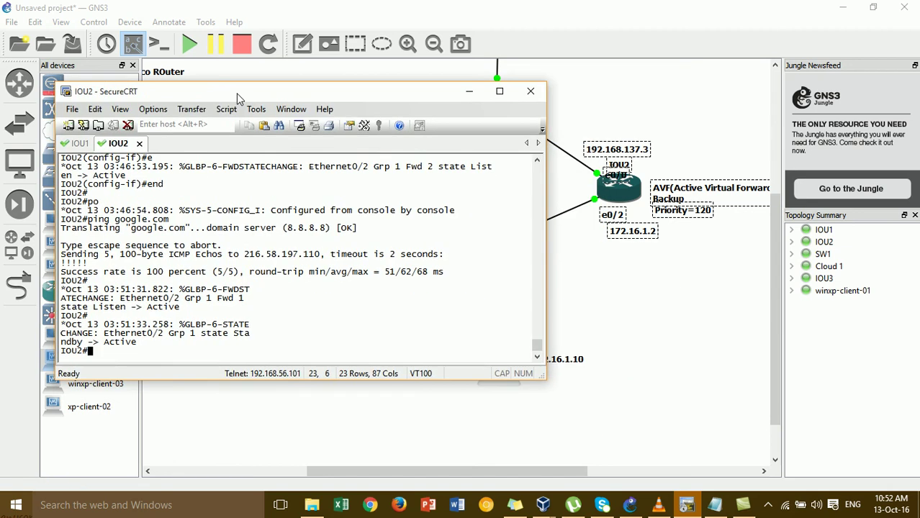
key("Return")
key("Return")
type("sh")
key("Tab")
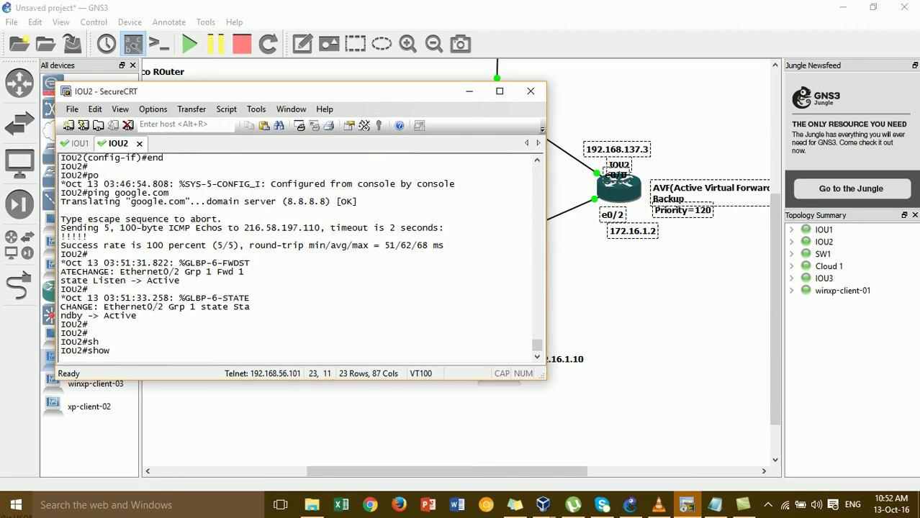
type("gbl")
key("Tab")
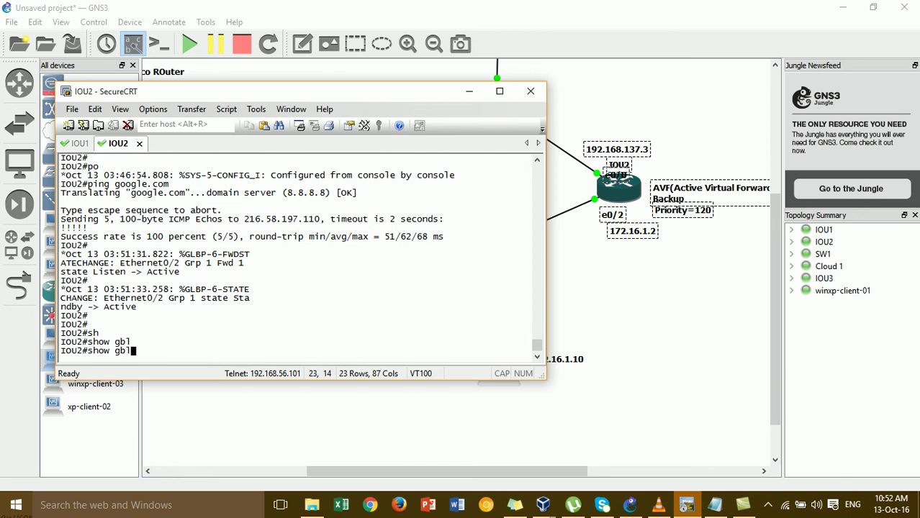
key("BackSpace")
key("BackSpace")
type("lb")
key("Tab")
type("br")
key("Tab")
key("Return")
key("Return")
key("Return")
key("Return")
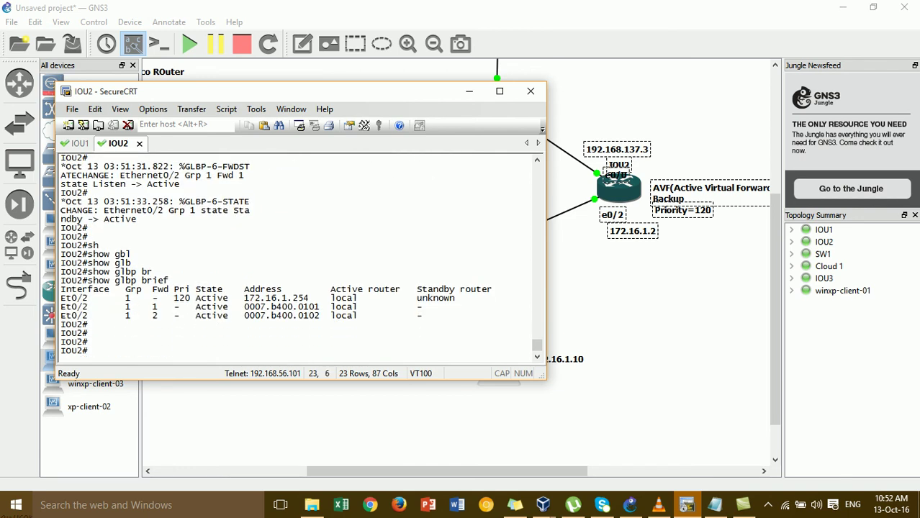
Step: Examine the priority, state, virtual address and active and standby router entries in IOU2's GLBP output
double_click(182, 298)
left_click(200, 305)
left_click_drag(195, 298, 314, 299)
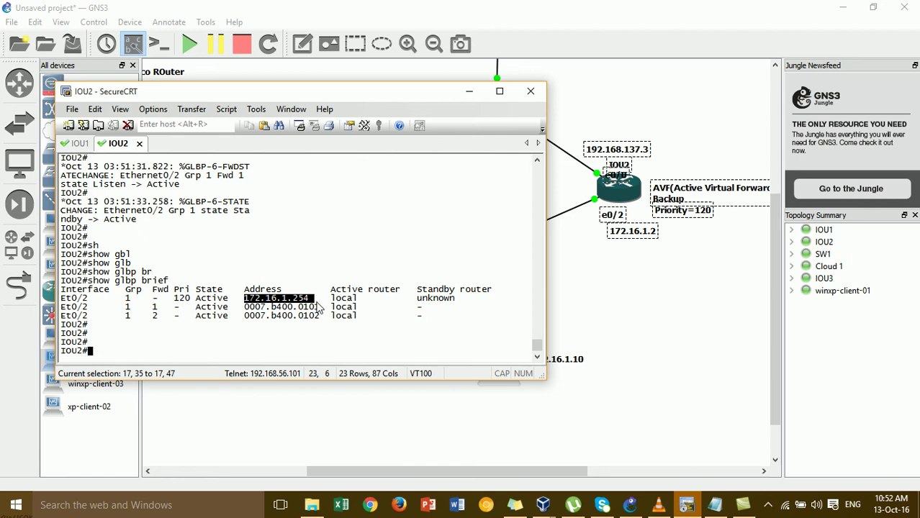
triple_click(409, 289)
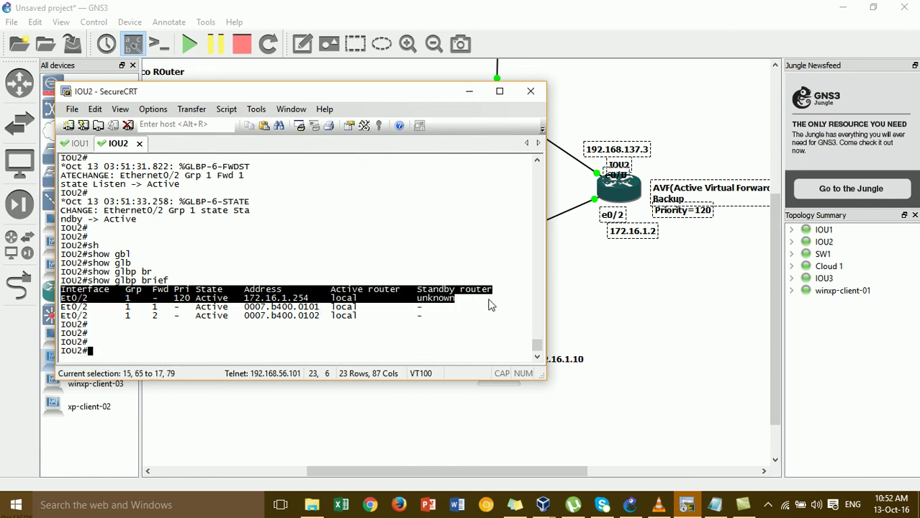
left_click(481, 305)
Step: Return to the IOU1 session and enter global configuration mode
left_click_drag(355, 93, 397, 145)
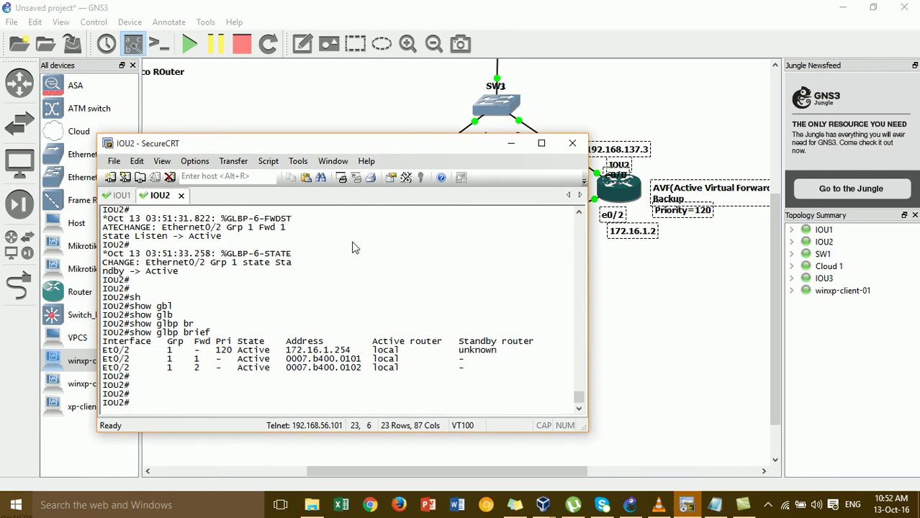
left_click(121, 197)
type("conf")
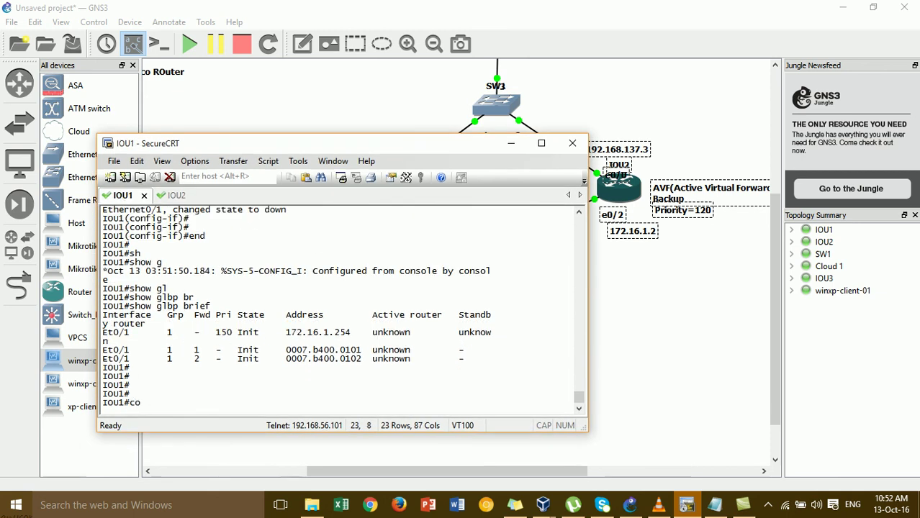
key("Tab")
type("t")
key("Tab")
key("Return")
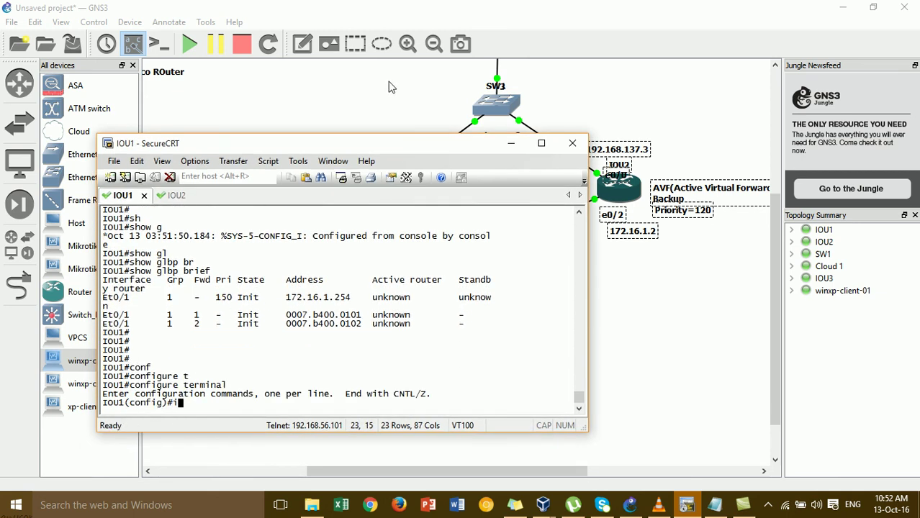
Step: Move the SecureCRT window clear of IOU1 in the topology and re-enable interface e0/1 with no shutdown
left_click_drag(394, 153, 734, 69)
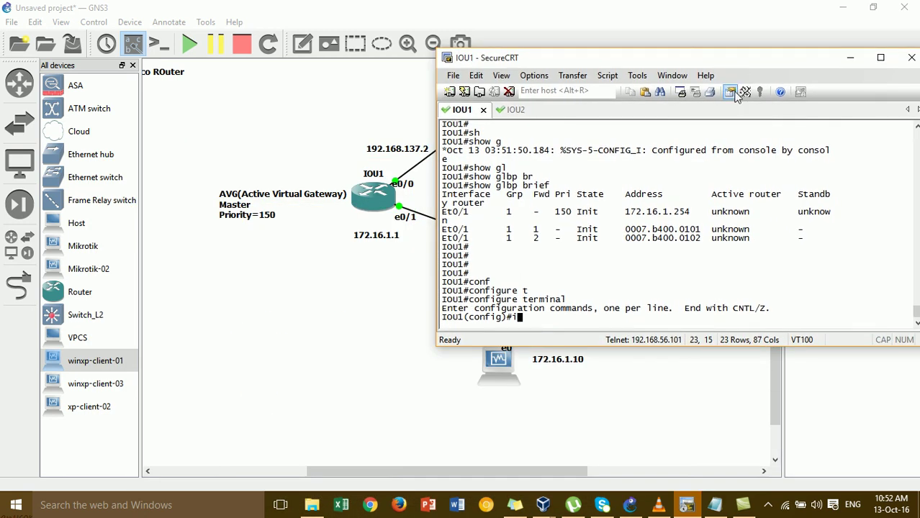
type("int e0/1")
key("Return")
type("nos h")
key("BackSpace")
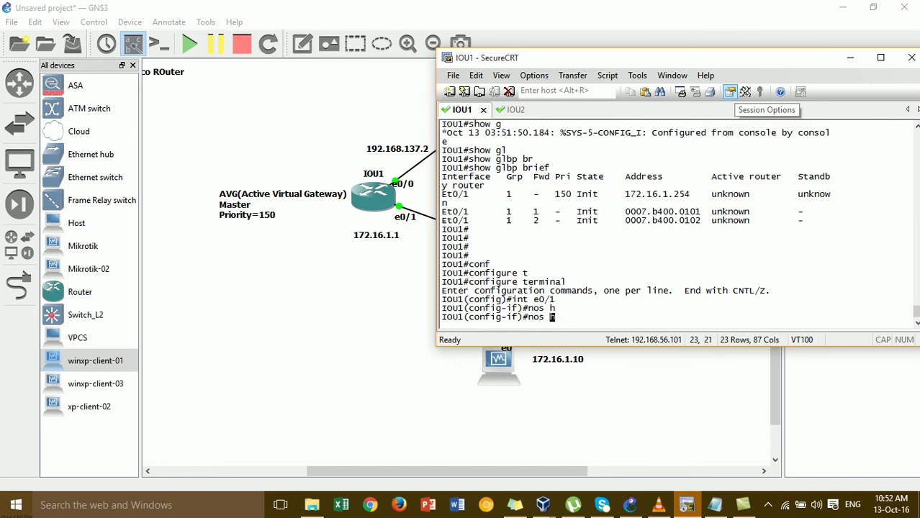
type("sh")
key("Tab")
key("Return")
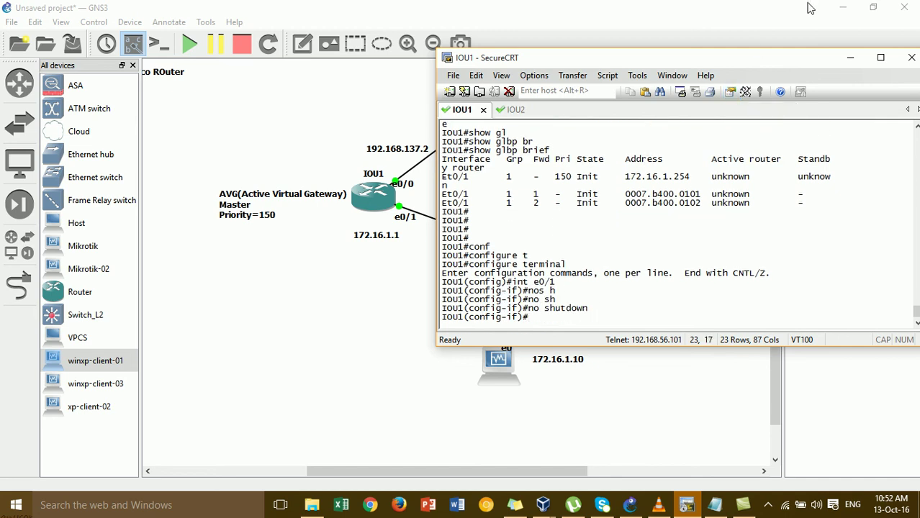
Step: Return to the IOU2 session, widen its window and display the brief GLBP status again after IOU1's recovery
left_click_drag(725, 72, 351, 81)
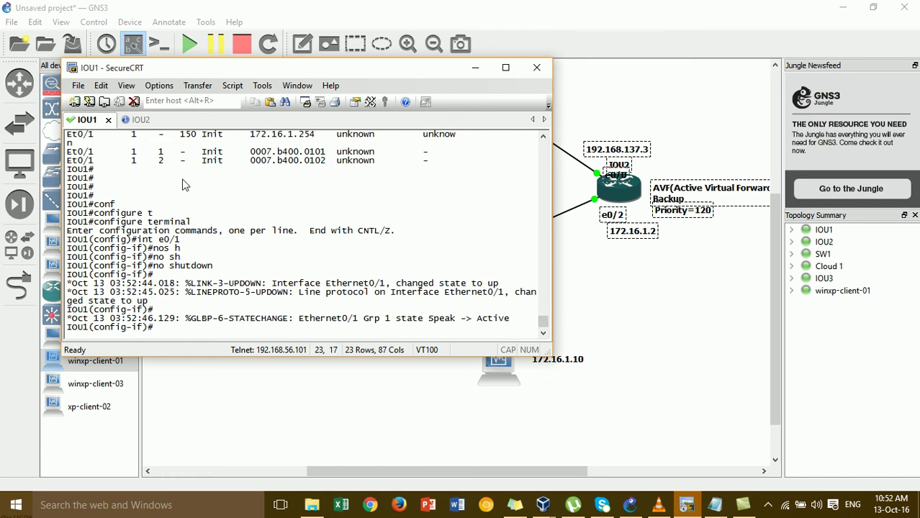
key("ctrl+Tab")
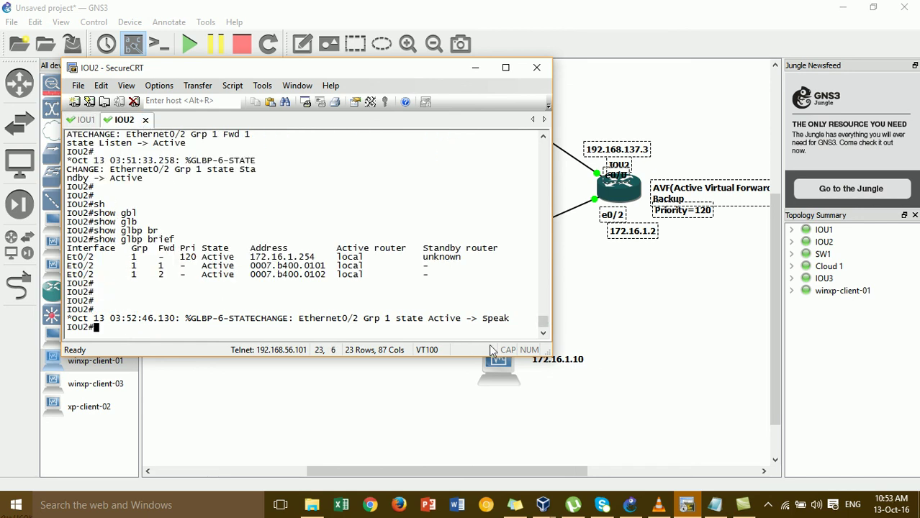
left_click_drag(552, 309, 590, 322)
key("Return")
key("Return")
type("sh")
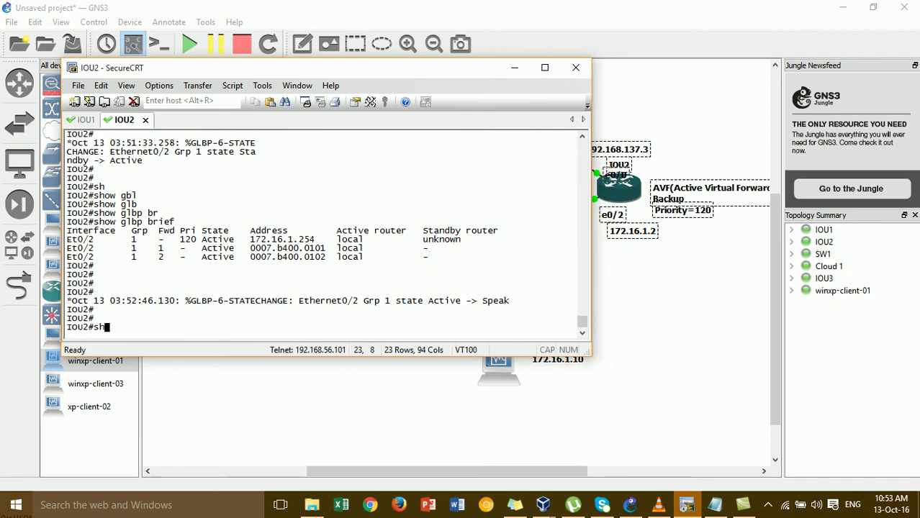
key("Tab")
type("glb")
key("Tab")
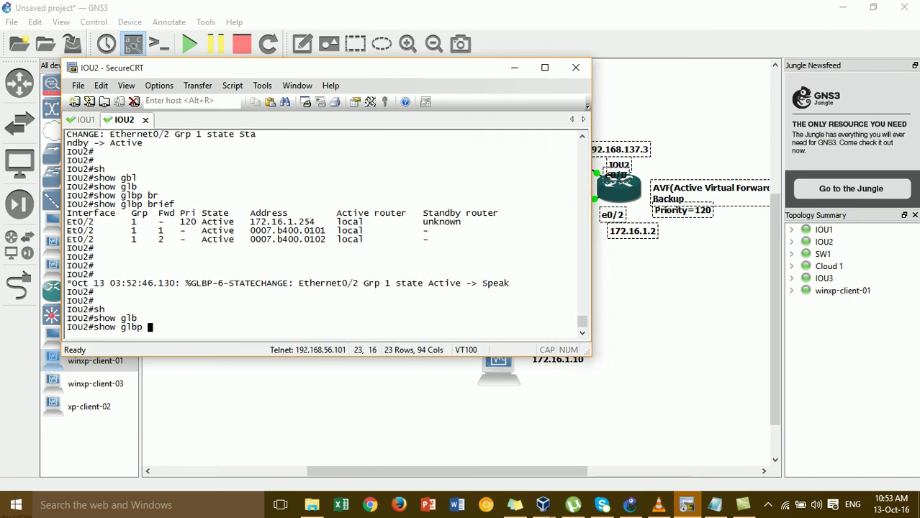
type("br")
key("Tab")
key("Return")
key("Return")
key("Return")
key("Return")
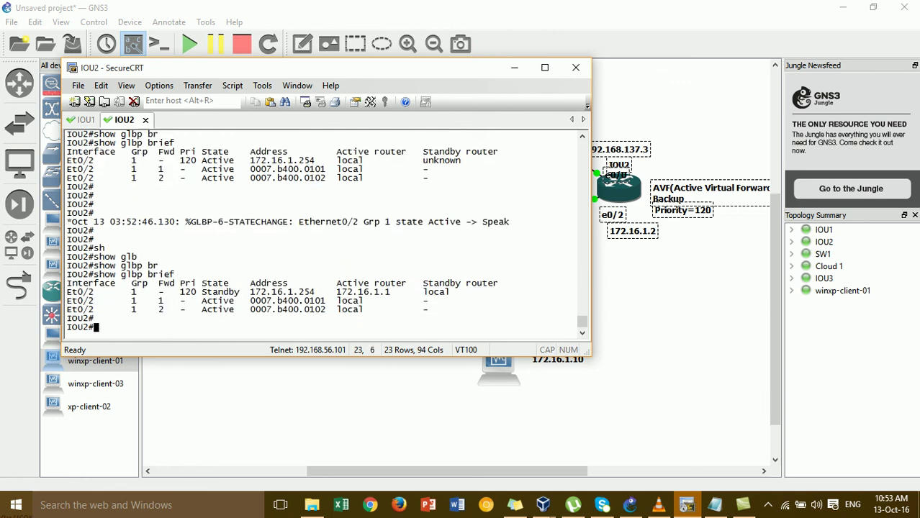
Step: Compare the active router address in IOU2's GLBP output with IOU1's address in the topology
left_click_drag(334, 277, 392, 276)
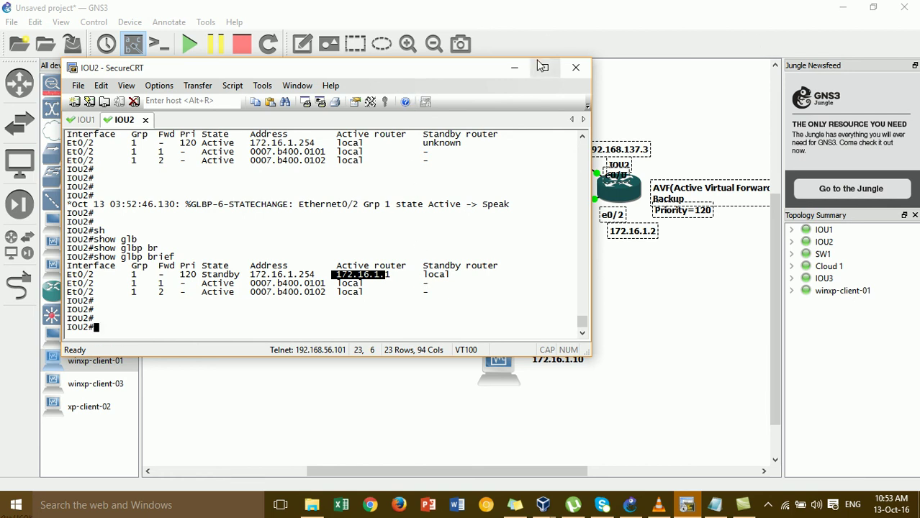
left_click_drag(439, 68, 450, 286)
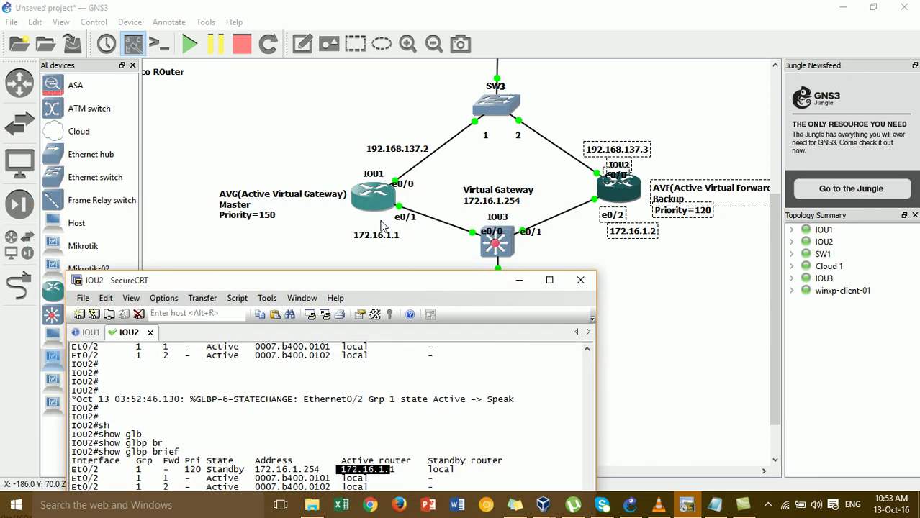
Step: Move the SecureCRT window aside and check the standby state, virtual address and active router for Et0/2 in IOU2's GLBP output
left_click_drag(397, 297, 770, 85)
left_click_drag(712, 259, 764, 256)
left_click(637, 263)
left_click_drag(578, 260, 616, 263)
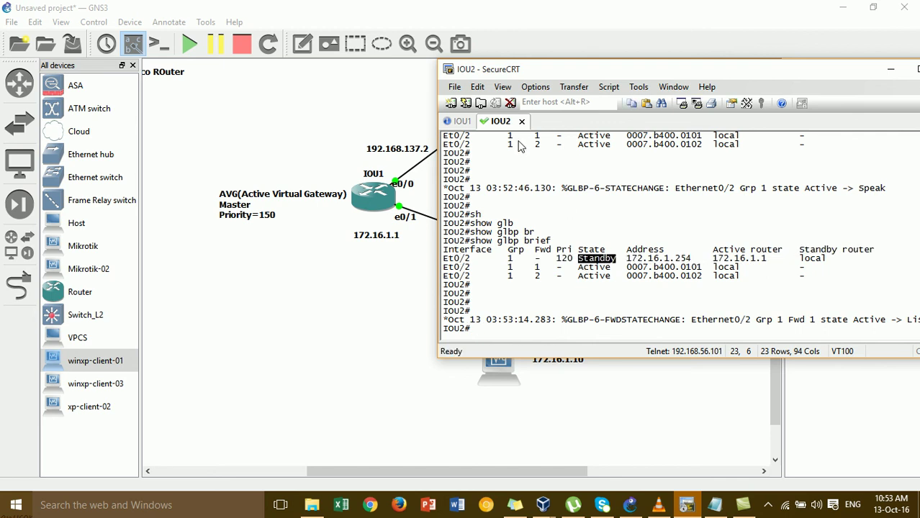
left_click(581, 263)
left_click_drag(631, 262, 772, 260)
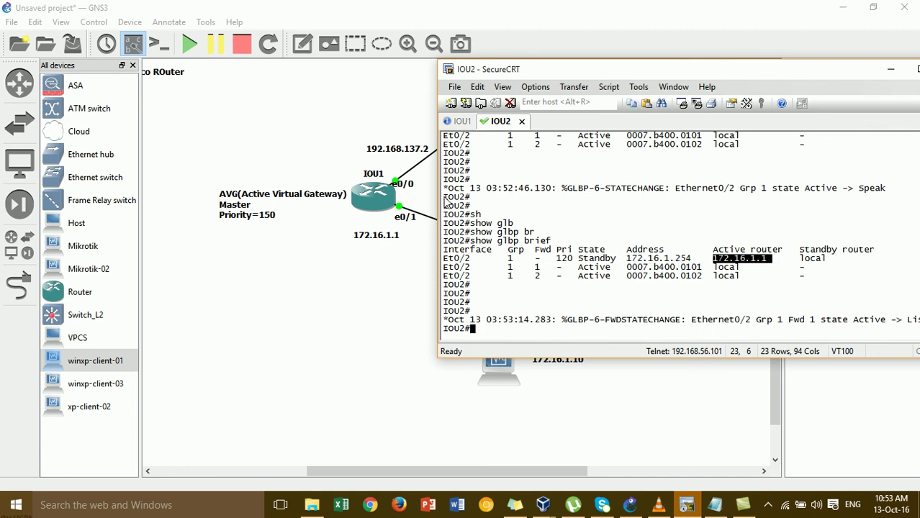
Step: Return to the IOU1 session and exit interface configuration to privileged mode with end
left_click(461, 120)
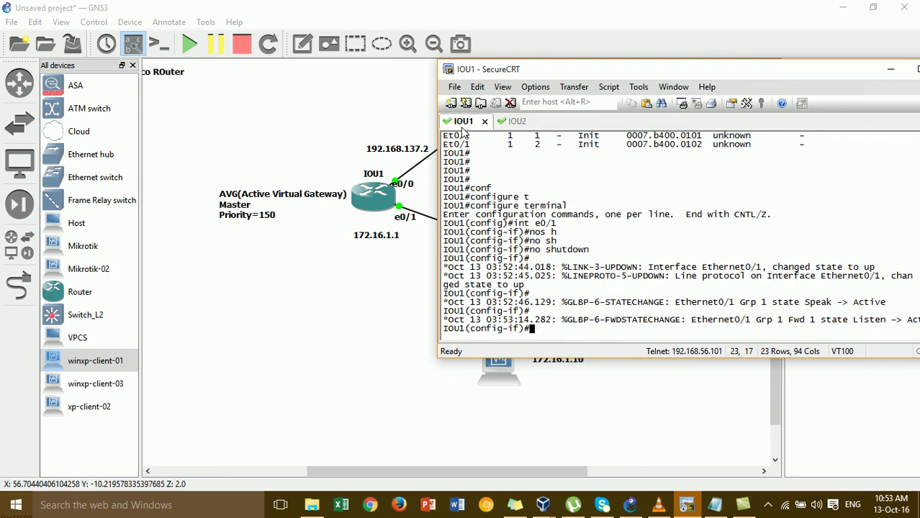
key("Return")
type("end")
key("Return")
key("Return")
Step: Display IOU1's brief GLBP status with show glbp brief
type("sh")
key("Tab")
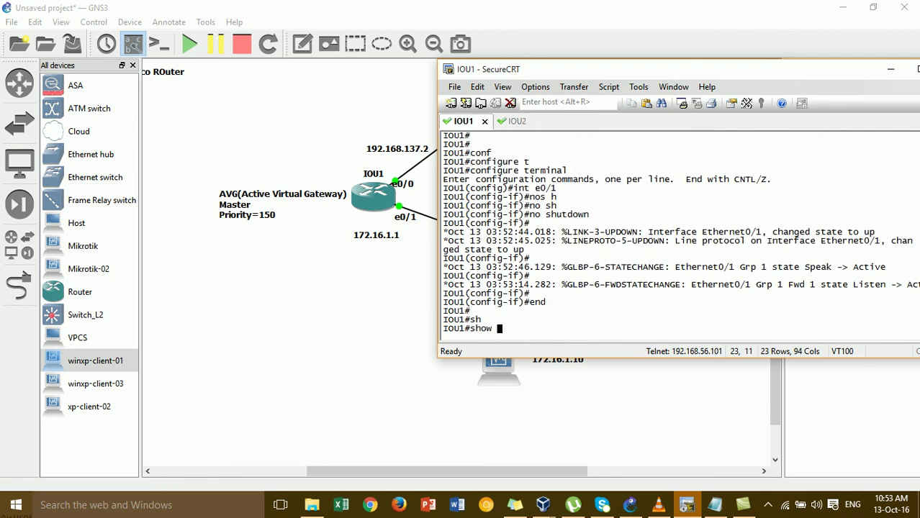
type("g")
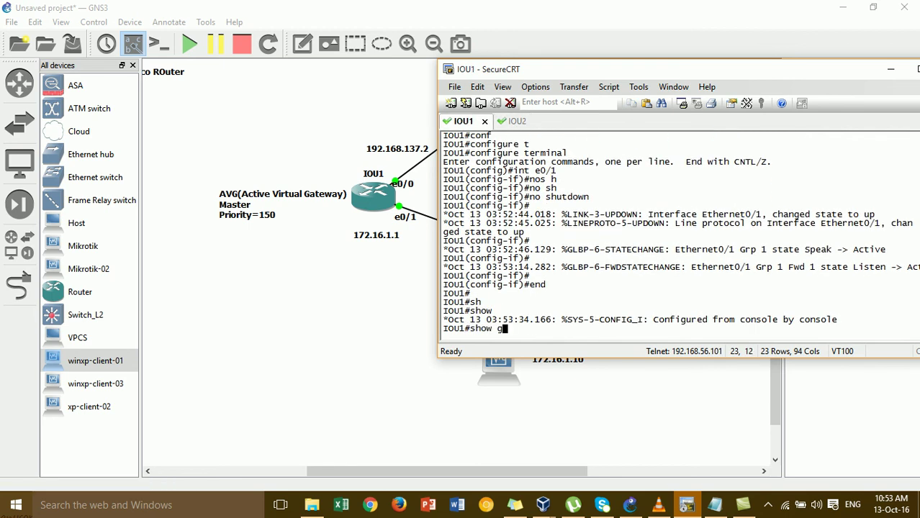
key("Tab")
type("l")
key("Tab")
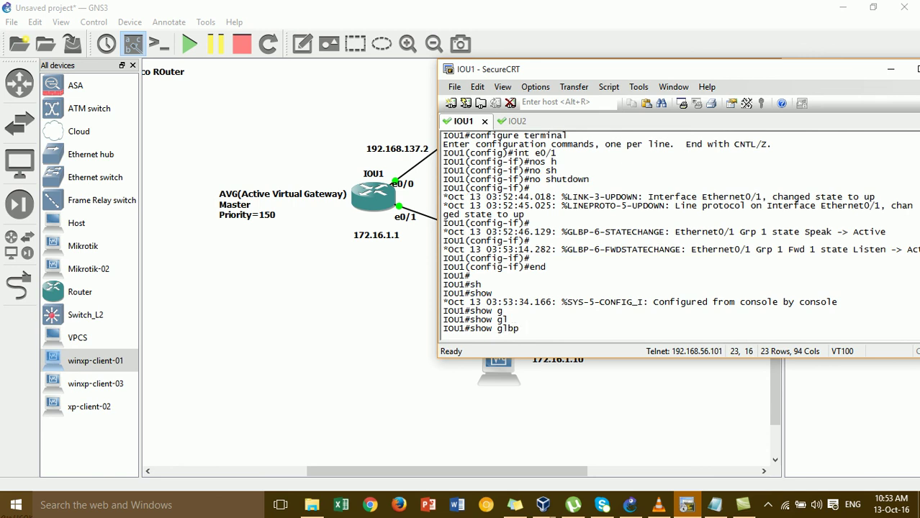
type("br")
key("Tab")
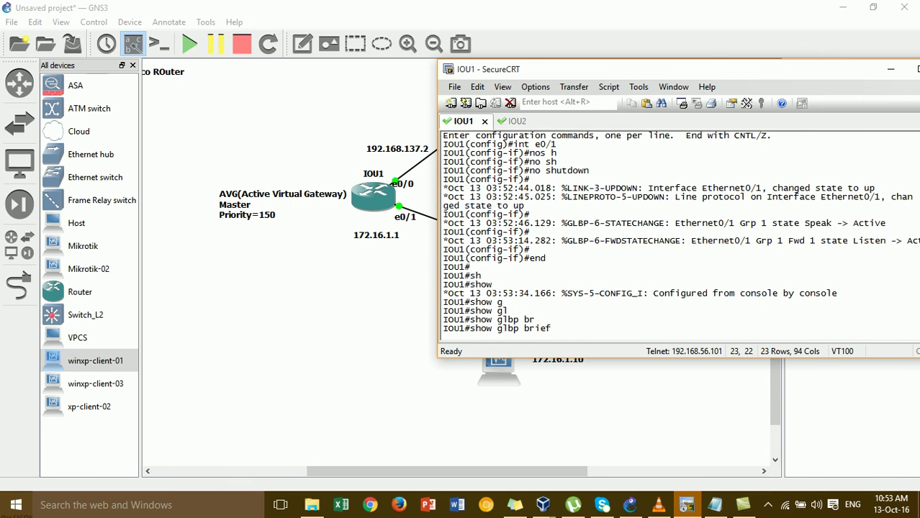
key("Return")
key("Return")
key("Return")
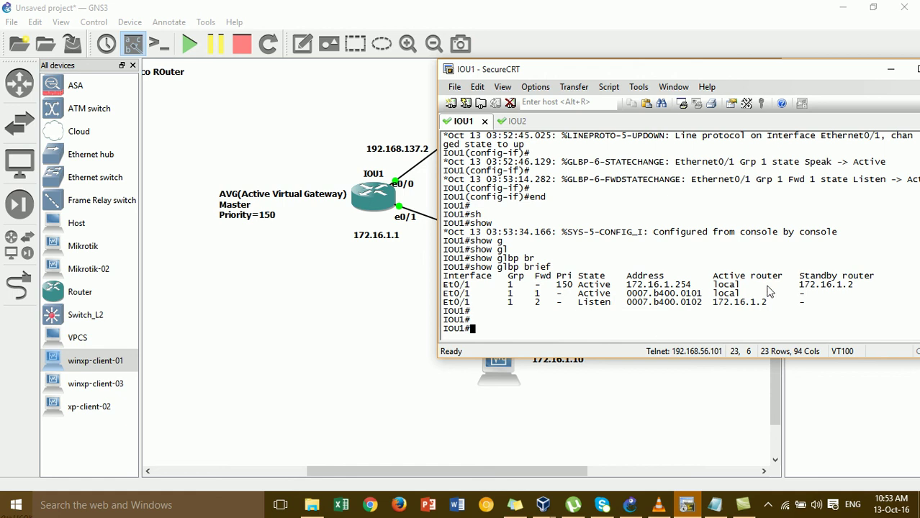
Step: Compare the standby router address in IOU1's GLBP output with IOU2's address in the topology
left_click_drag(794, 286, 855, 286)
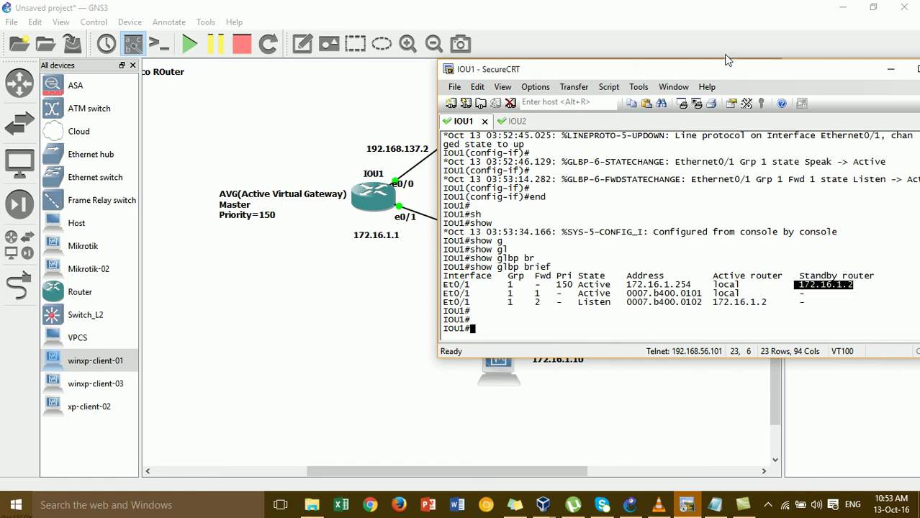
left_click_drag(727, 74, 454, 275)
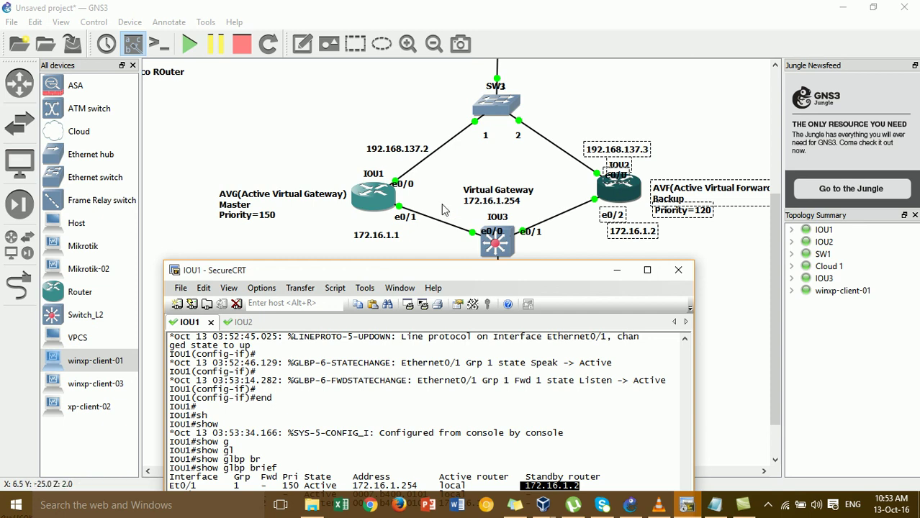
left_click_drag(392, 265, 462, 82)
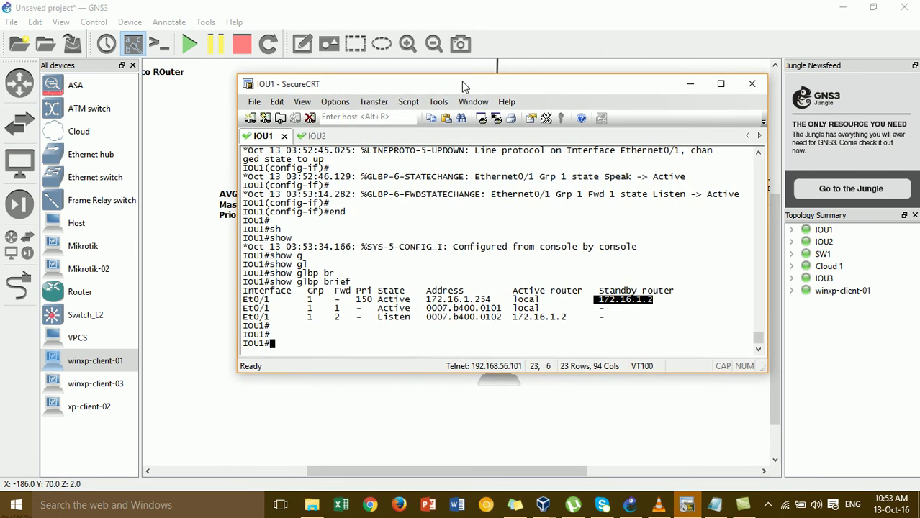
left_click_drag(388, 311, 461, 291)
left_click(461, 290)
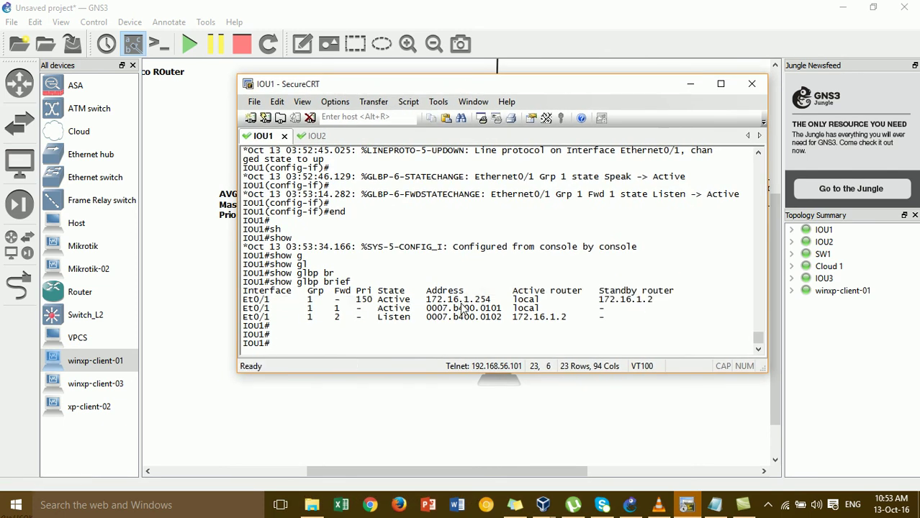
Step: Minimize SecureCRT and review the IOU1 master and IOU2 backup gateways in the GNS3 topology, leaving nothing selected
left_click(690, 83)
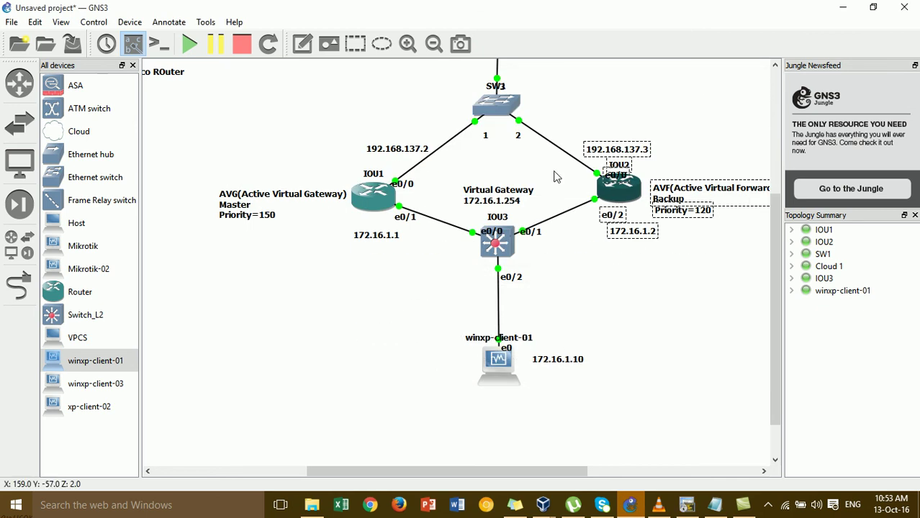
scroll(772, 250, "up", 3)
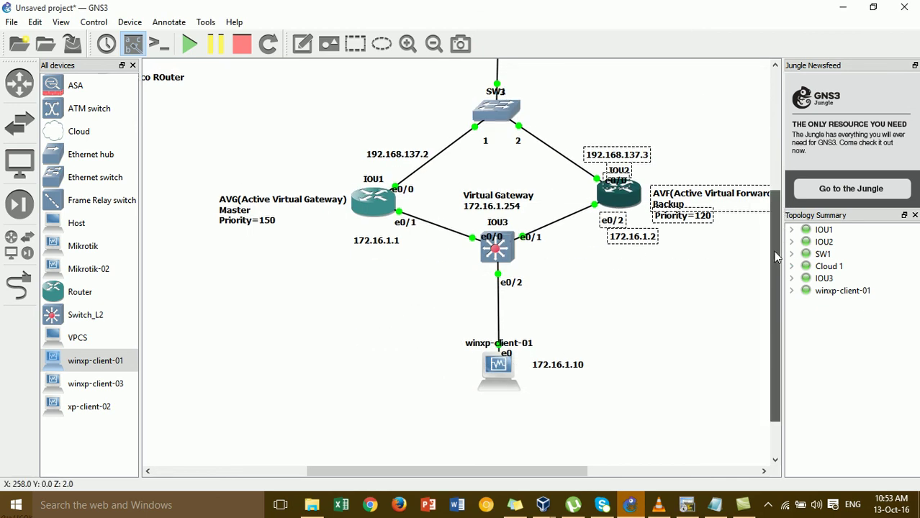
left_click_drag(278, 200, 400, 312)
left_click_drag(692, 396, 604, 166)
left_click_drag(331, 216, 418, 314)
left_click_drag(653, 417, 595, 142)
left_click(557, 363)
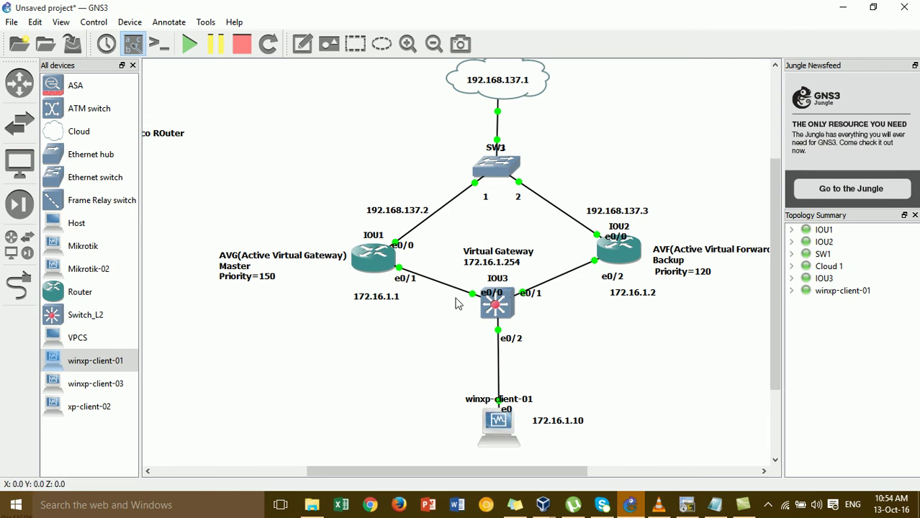
left_click_drag(329, 186, 419, 338)
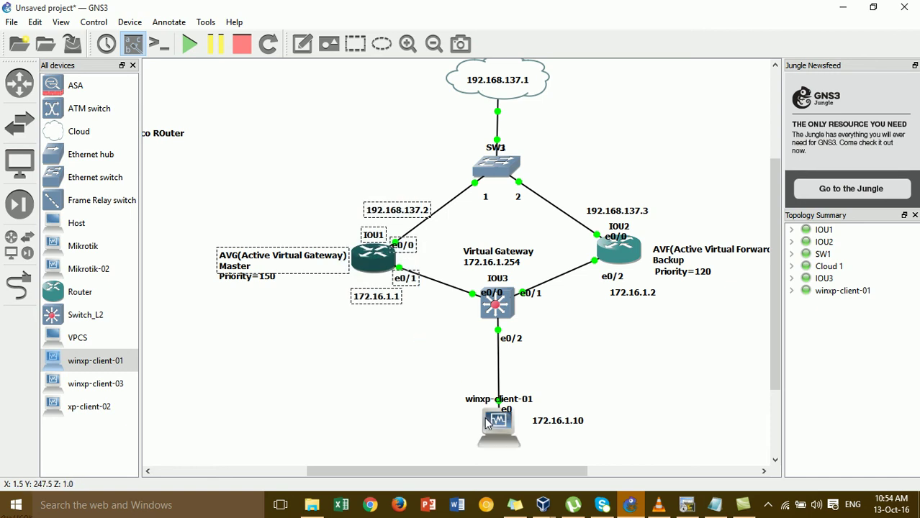
left_click_drag(616, 161, 641, 368)
left_click_drag(617, 177, 646, 346)
left_click_drag(328, 178, 423, 350)
left_click(423, 351)
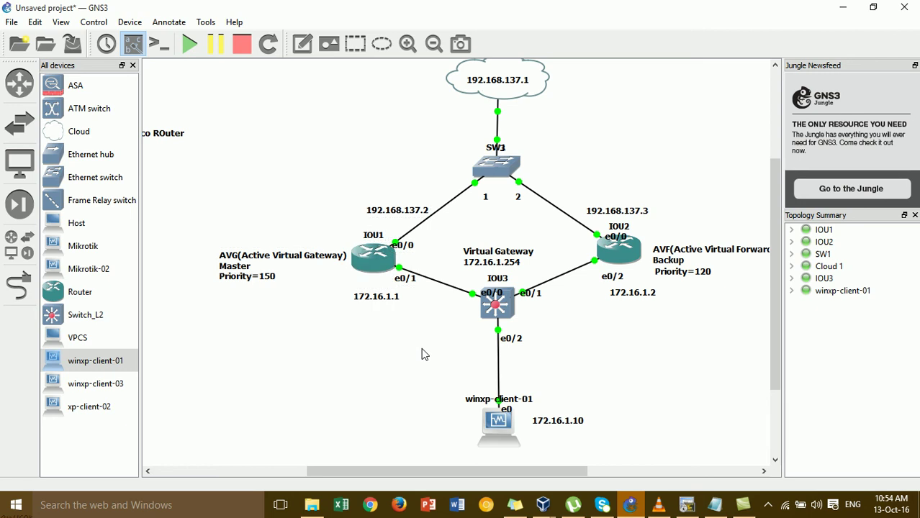